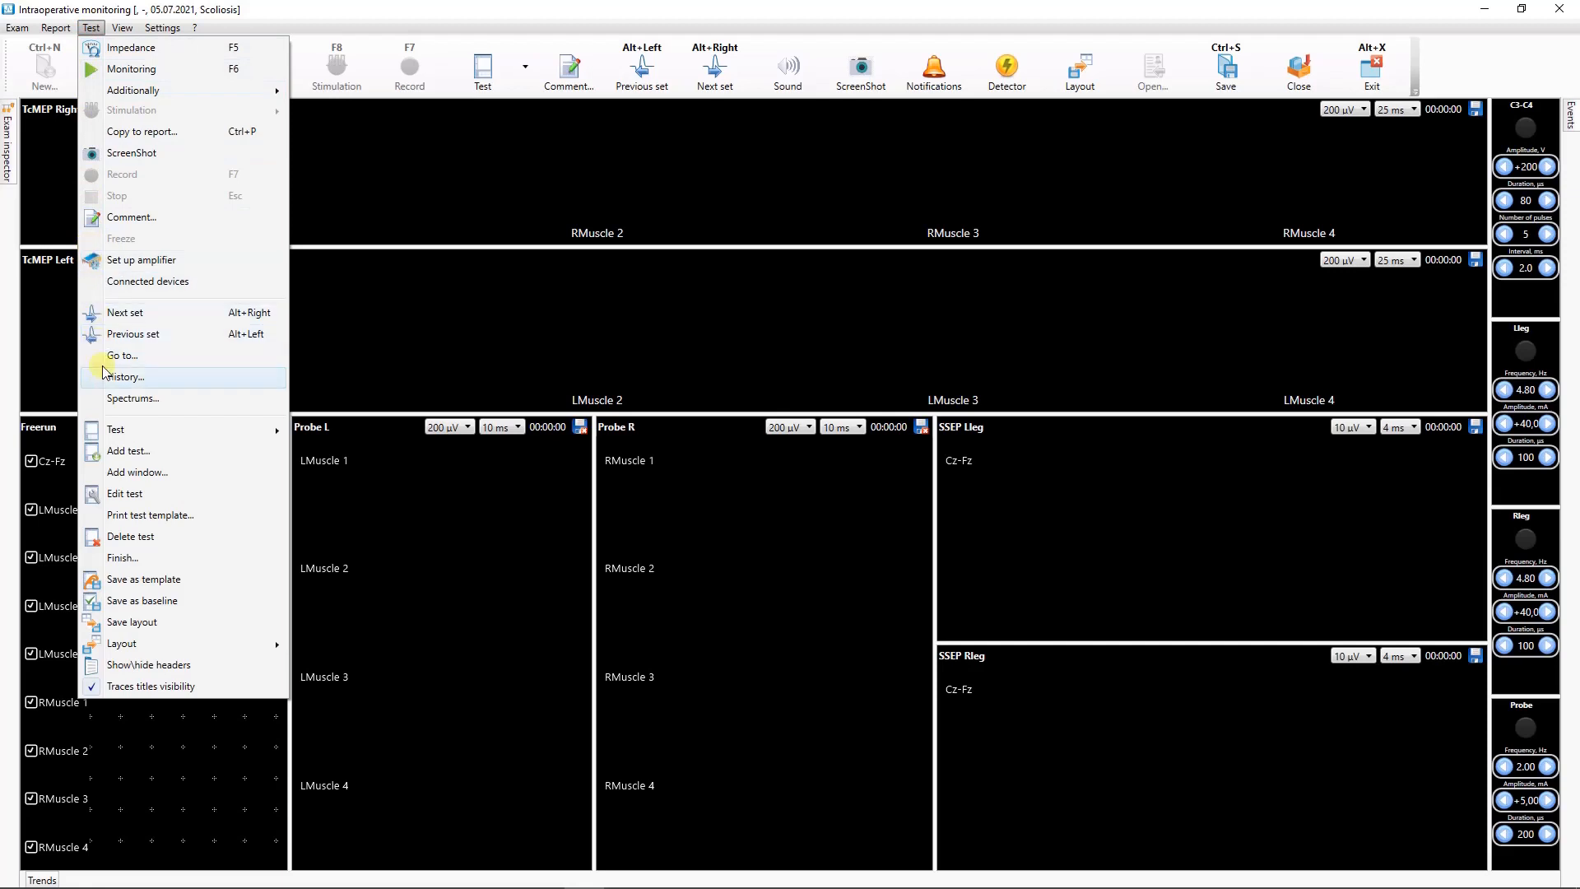
# - Open the current test's site settings and add a recording site named "name"
pyautogui.click(137, 495)
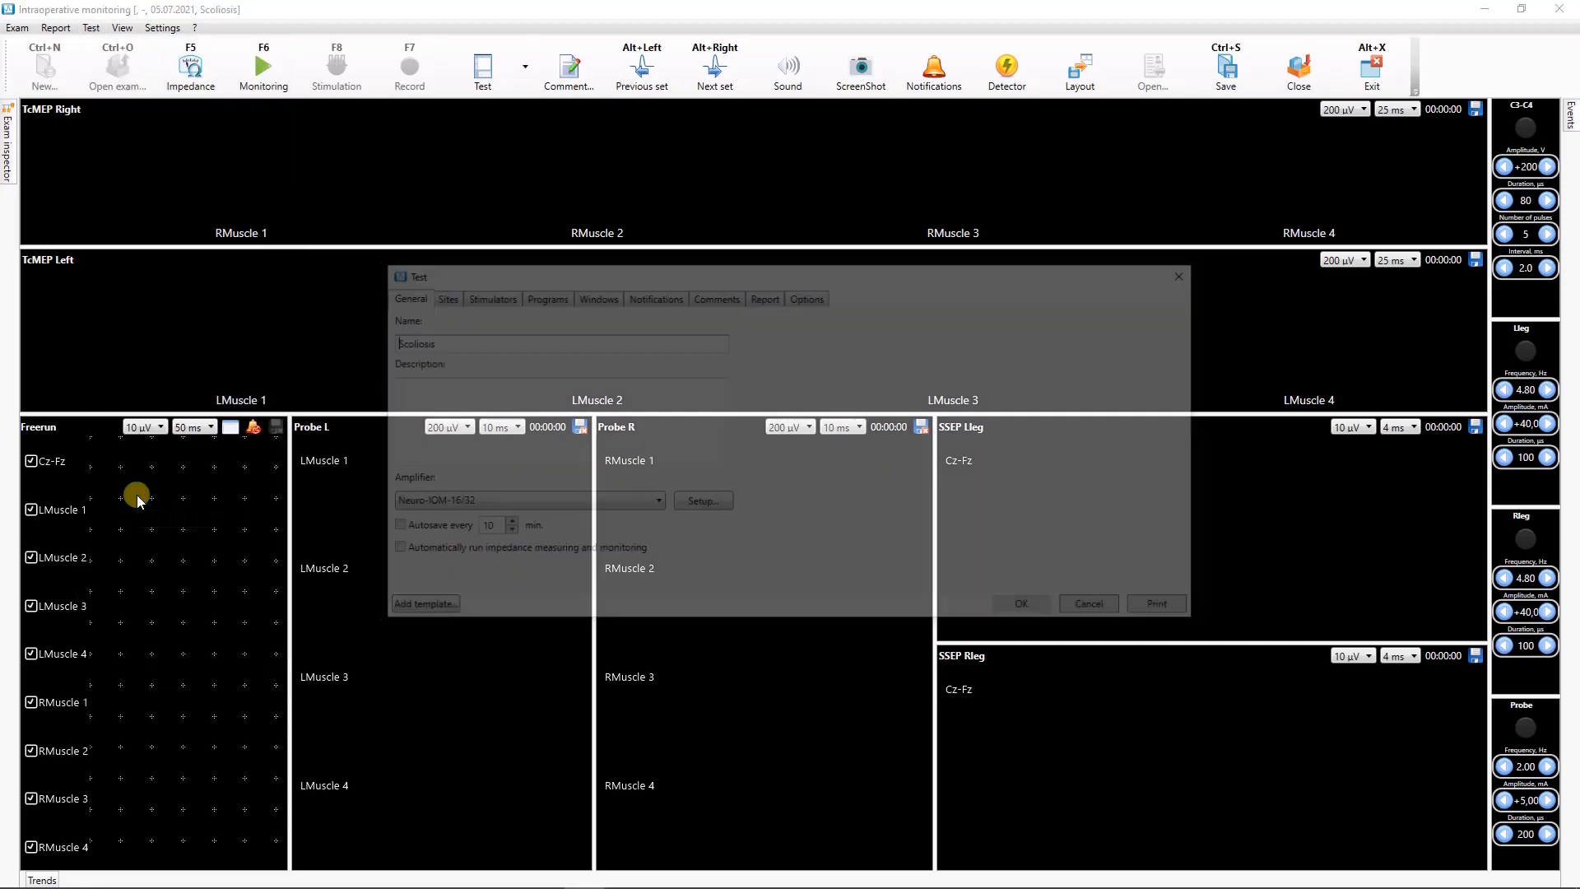
pyautogui.click(438, 294)
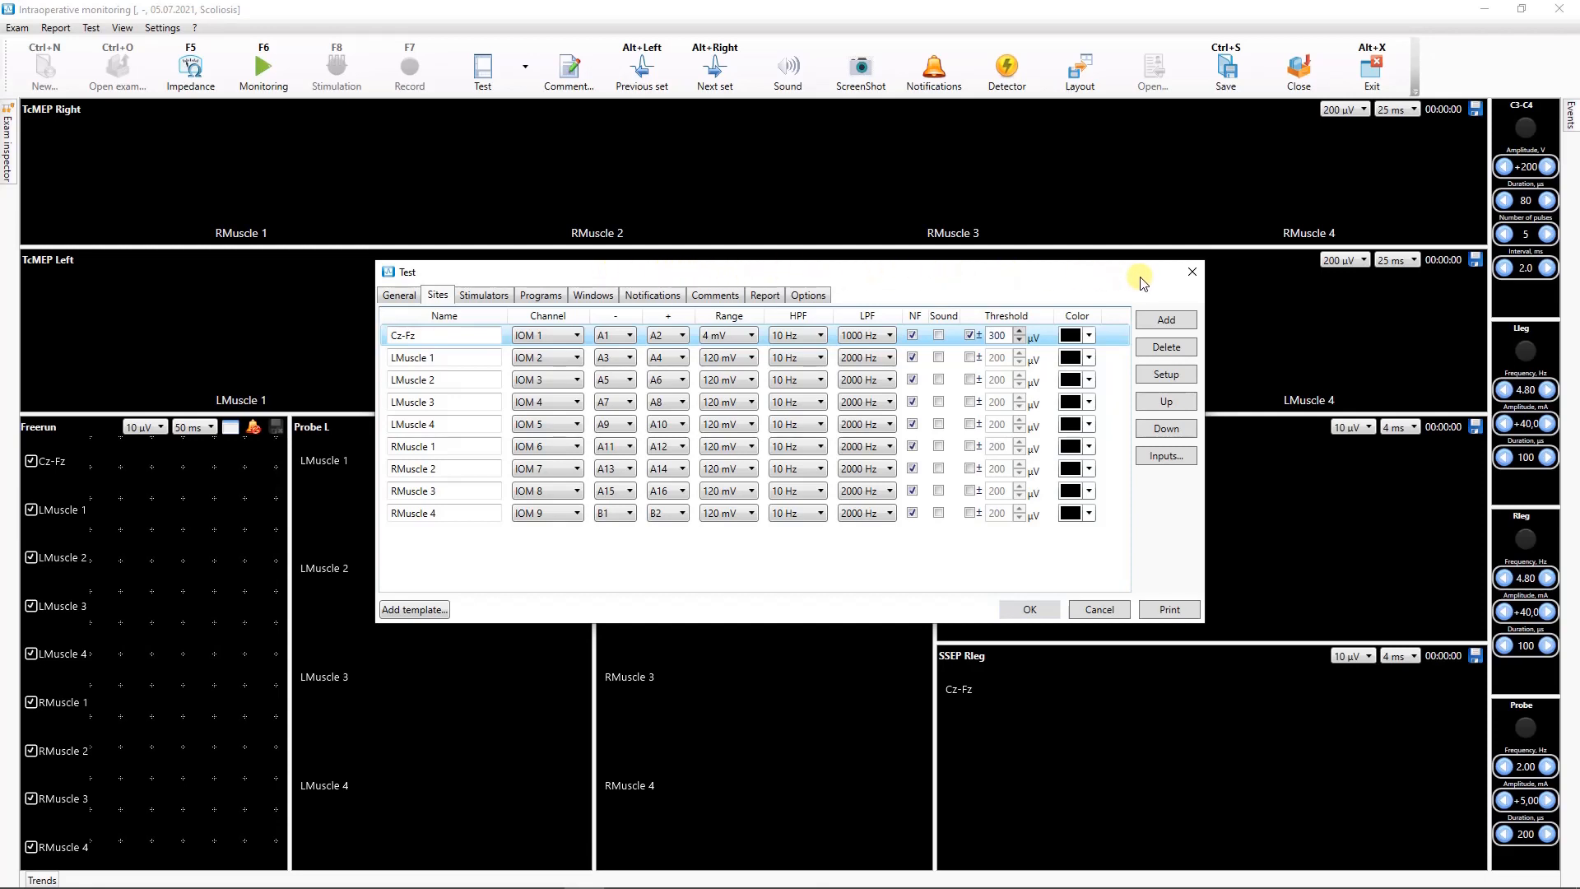
pyautogui.click(1166, 320)
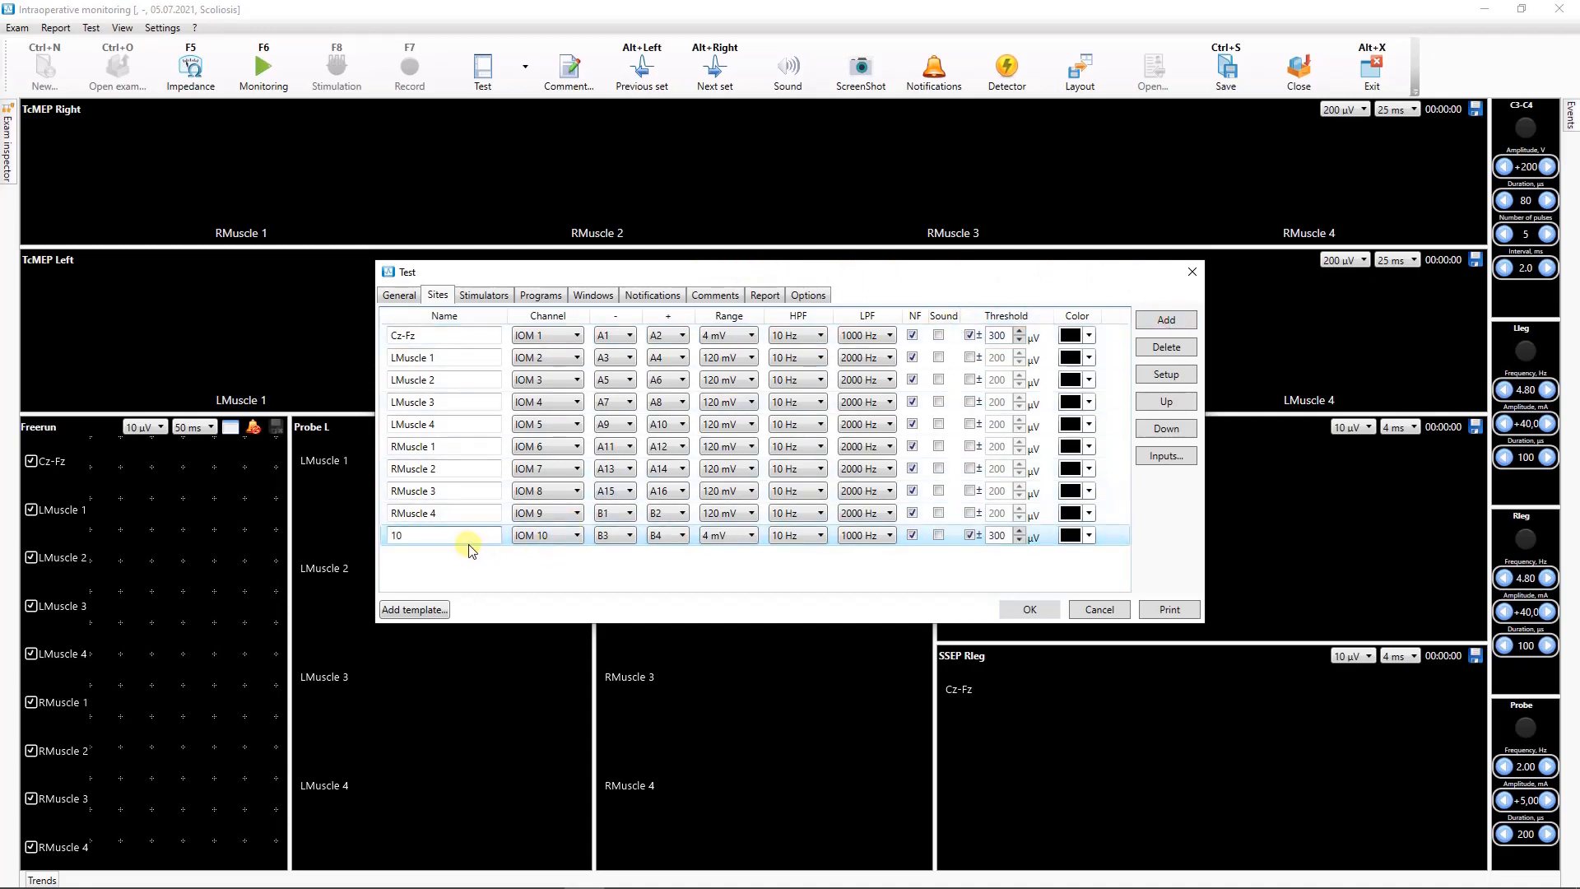
pyautogui.click(432, 537)
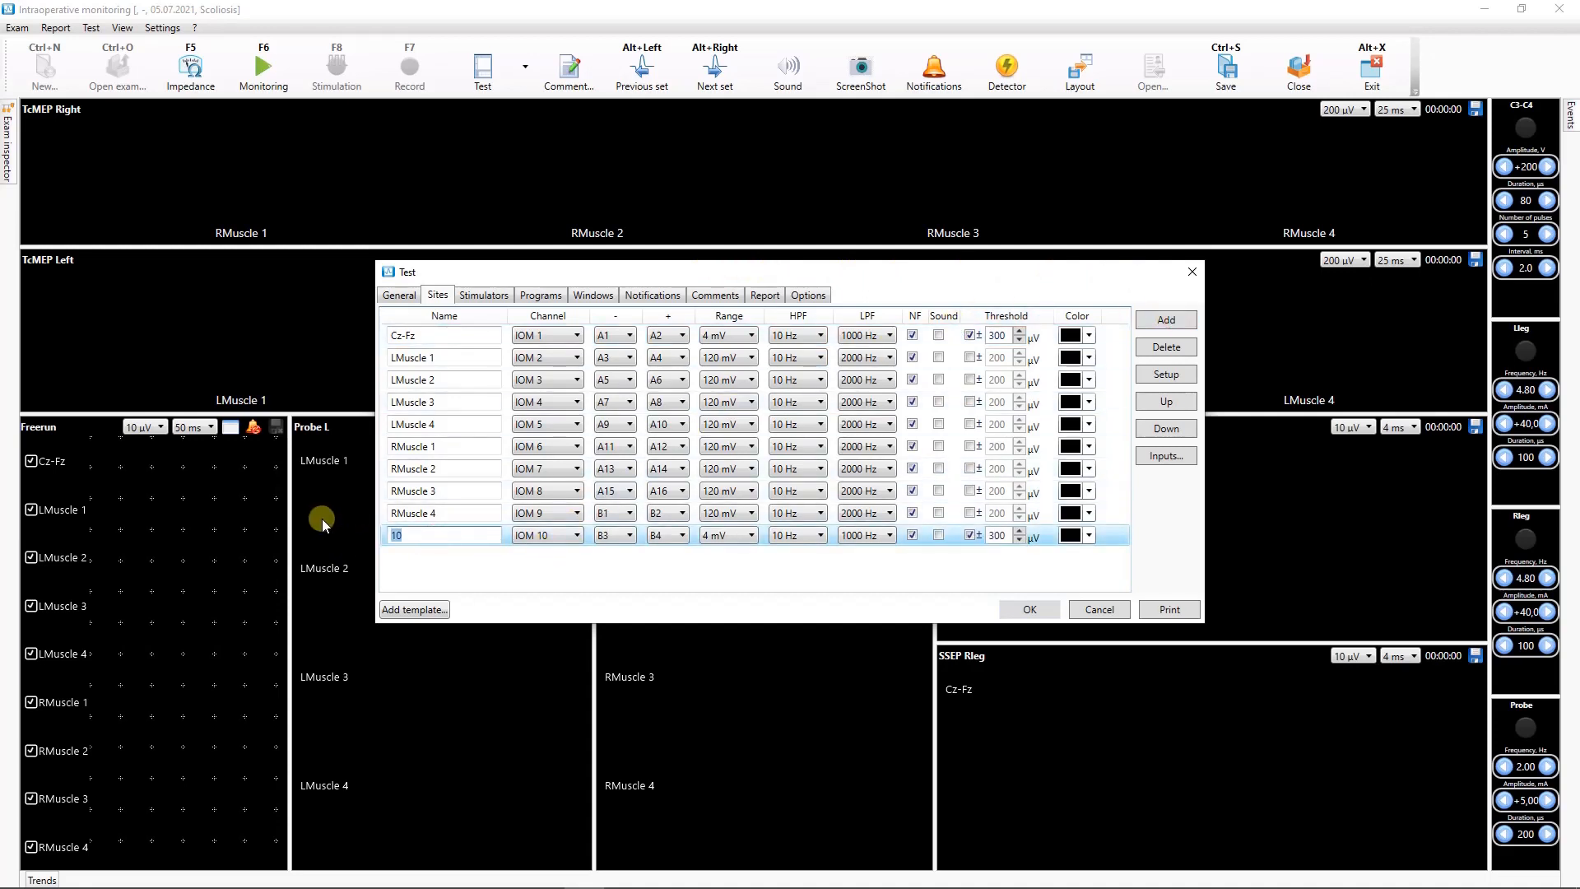
pyautogui.write('ra')
pyautogui.write('me')
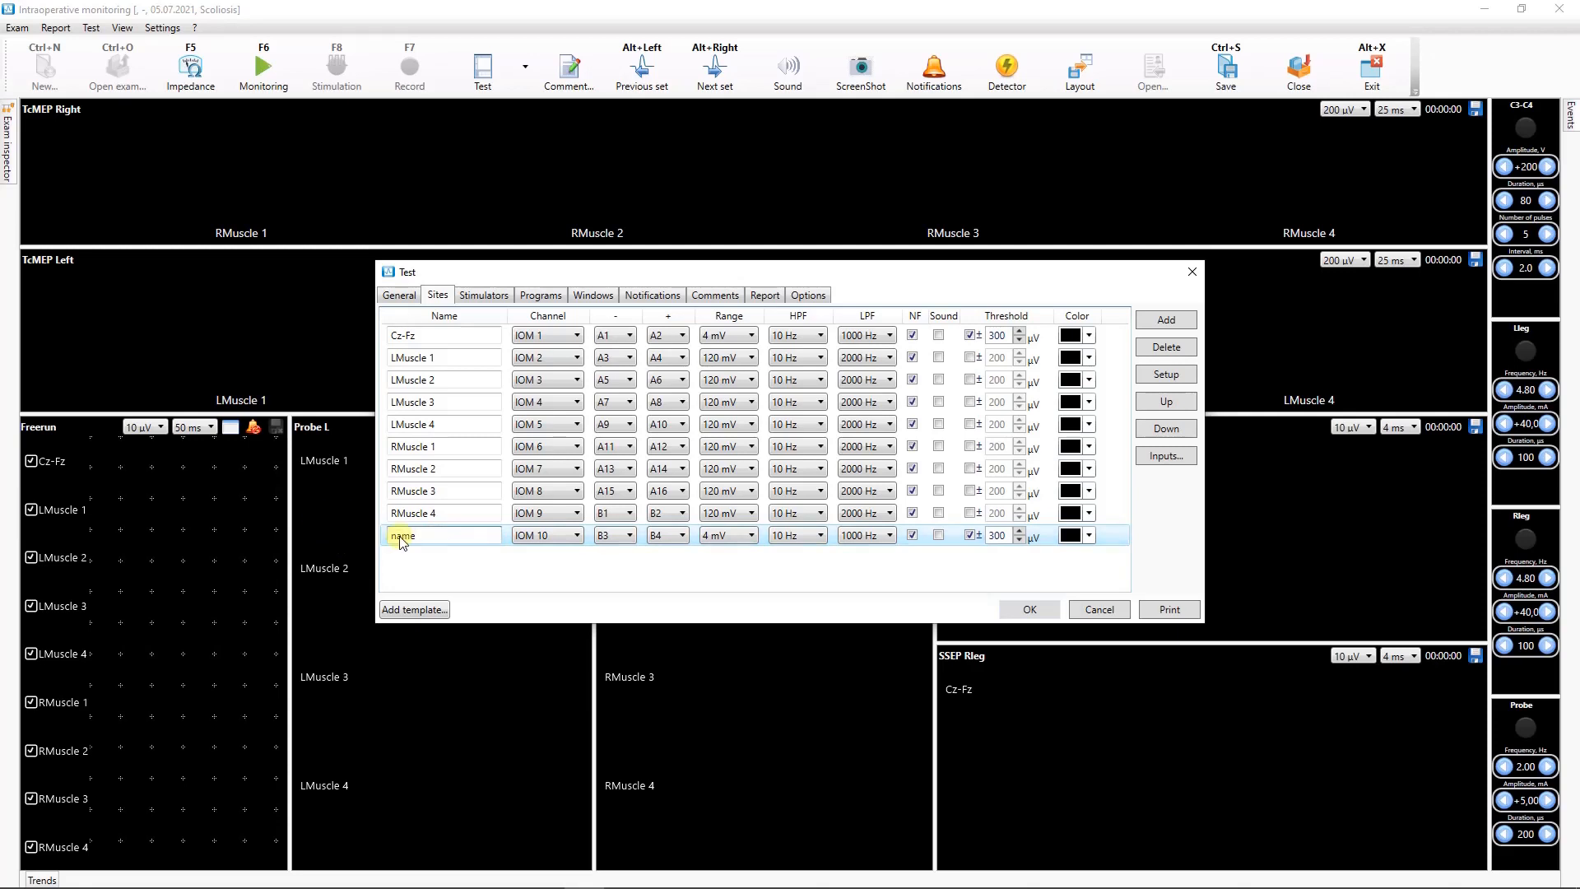
# - Assign the new "name" site to channel IOM 13
pyautogui.click(550, 535)
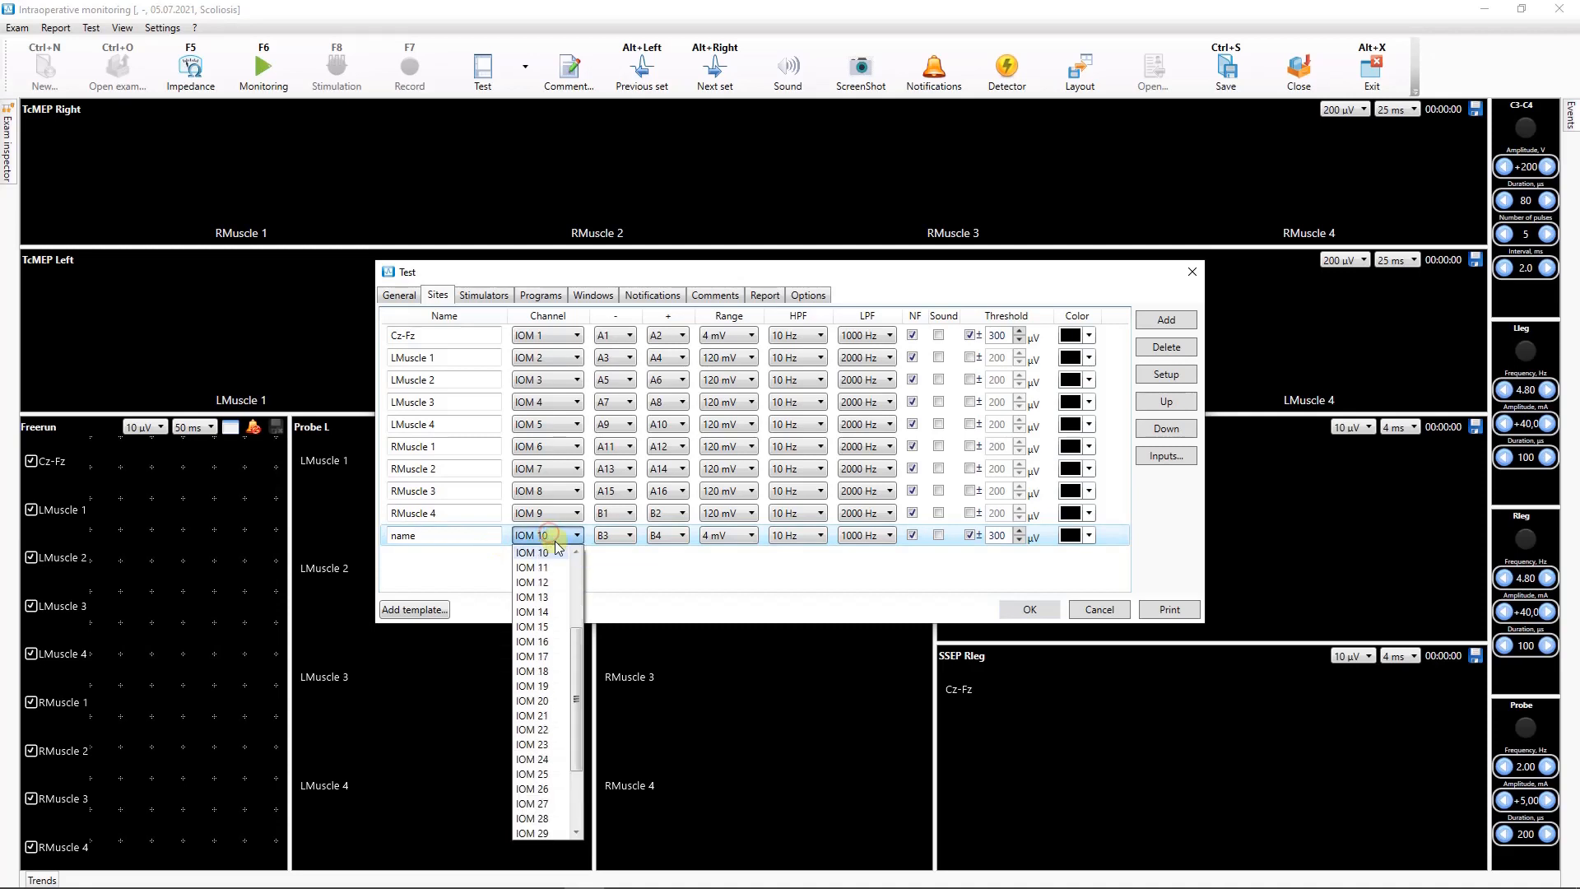
pyautogui.moveTo(578, 670)
pyautogui.mouseDown()
pyautogui.moveTo(574, 724)
pyautogui.moveTo(570, 654)
pyautogui.mouseUp()
pyautogui.click(550, 628)
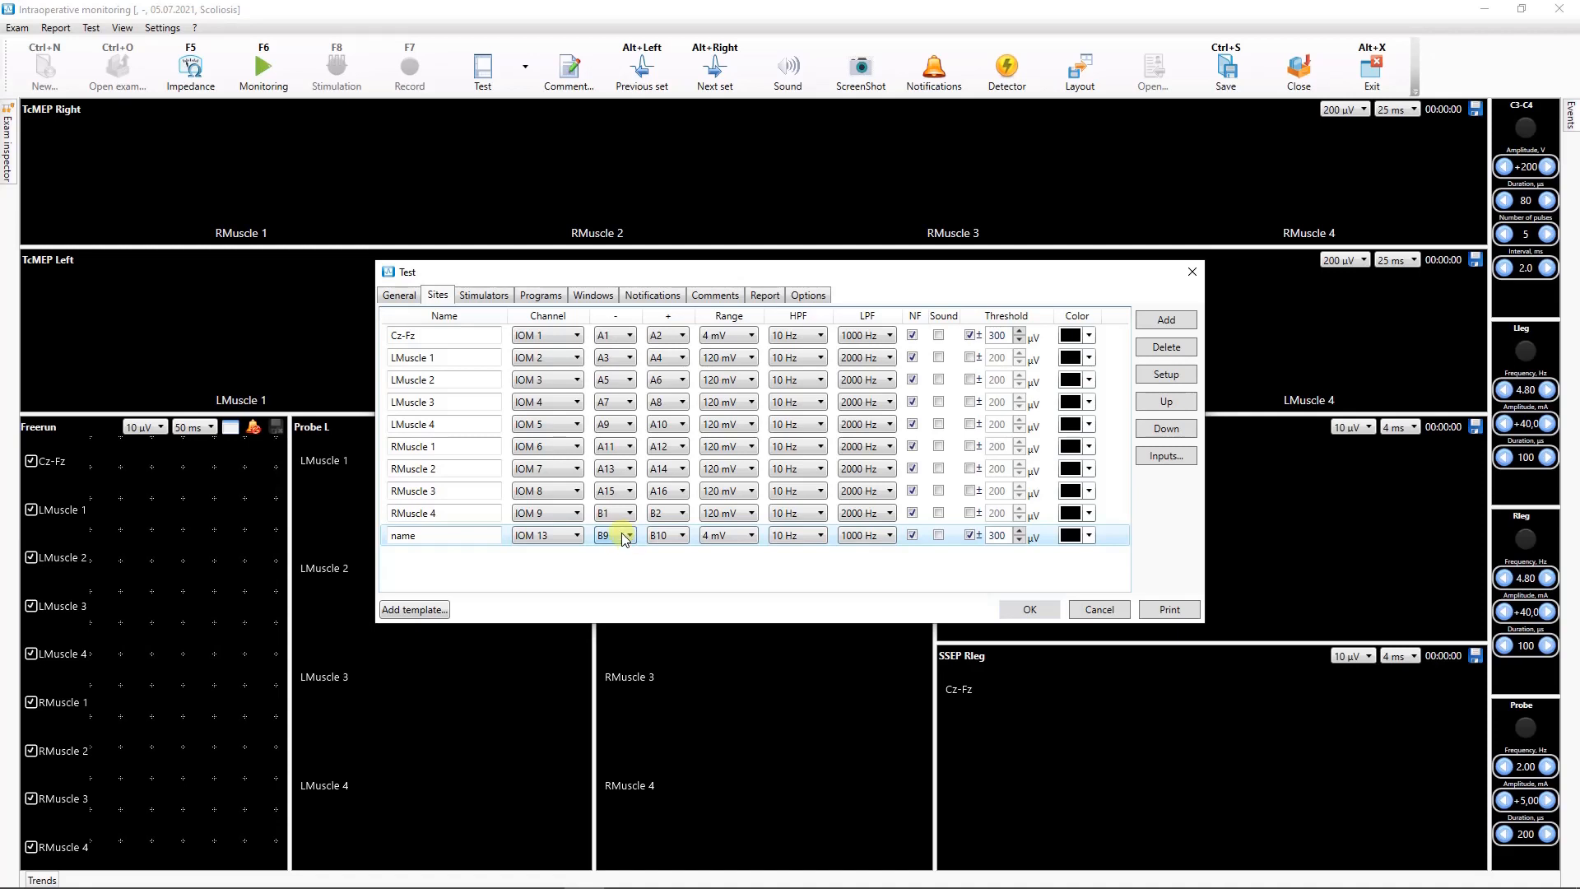
# - Look through the negative and positive electrode inputs available for the "name" site
pyautogui.click(622, 534)
pyautogui.moveTo(635, 647); pyautogui.dragTo(639, 594)
pyautogui.click(675, 535)
pyautogui.click(683, 537)
pyautogui.moveTo(687, 657); pyautogui.dragTo(693, 581)
pyautogui.click(729, 558)
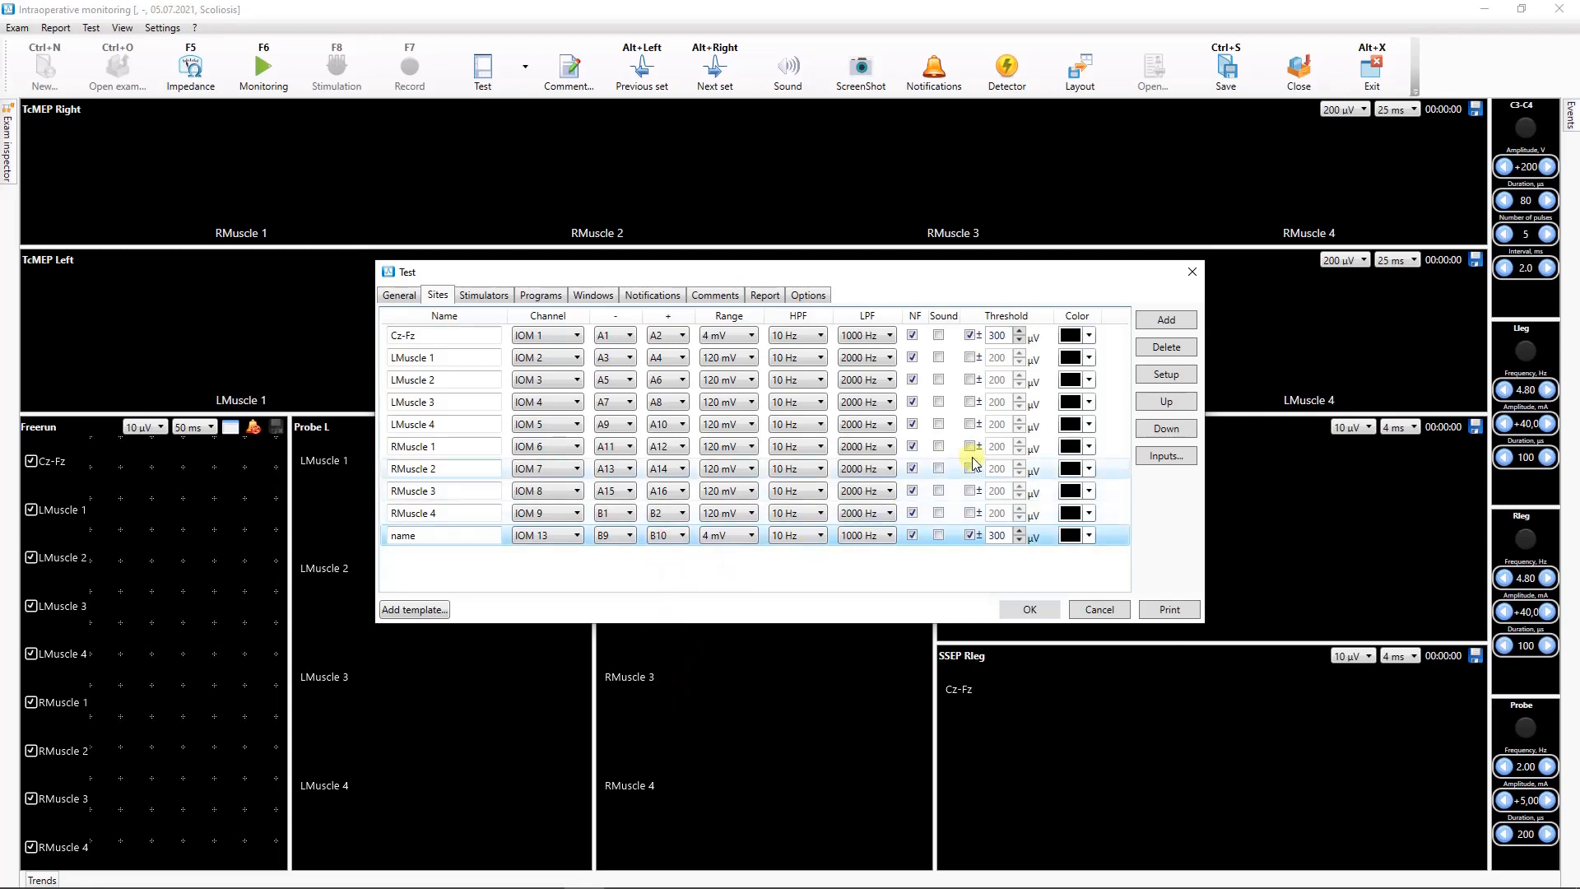
# - View the electrode input assignments on the amplifier blocks and return to the site list
pyautogui.click(1164, 456)
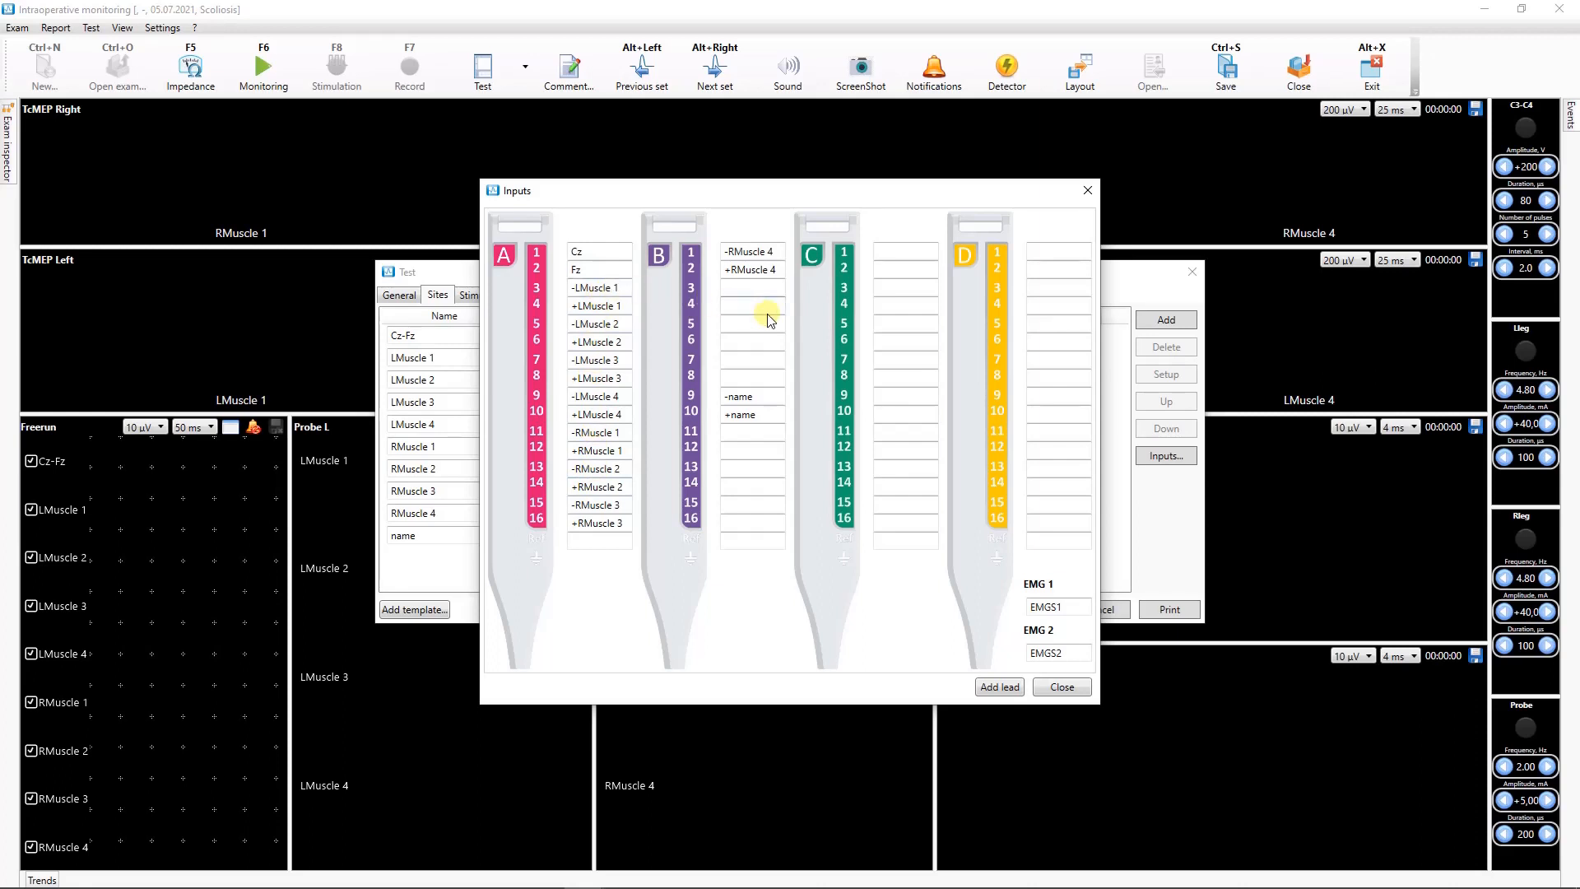
pyautogui.click(751, 342)
pyautogui.click(748, 360)
pyautogui.click(1091, 191)
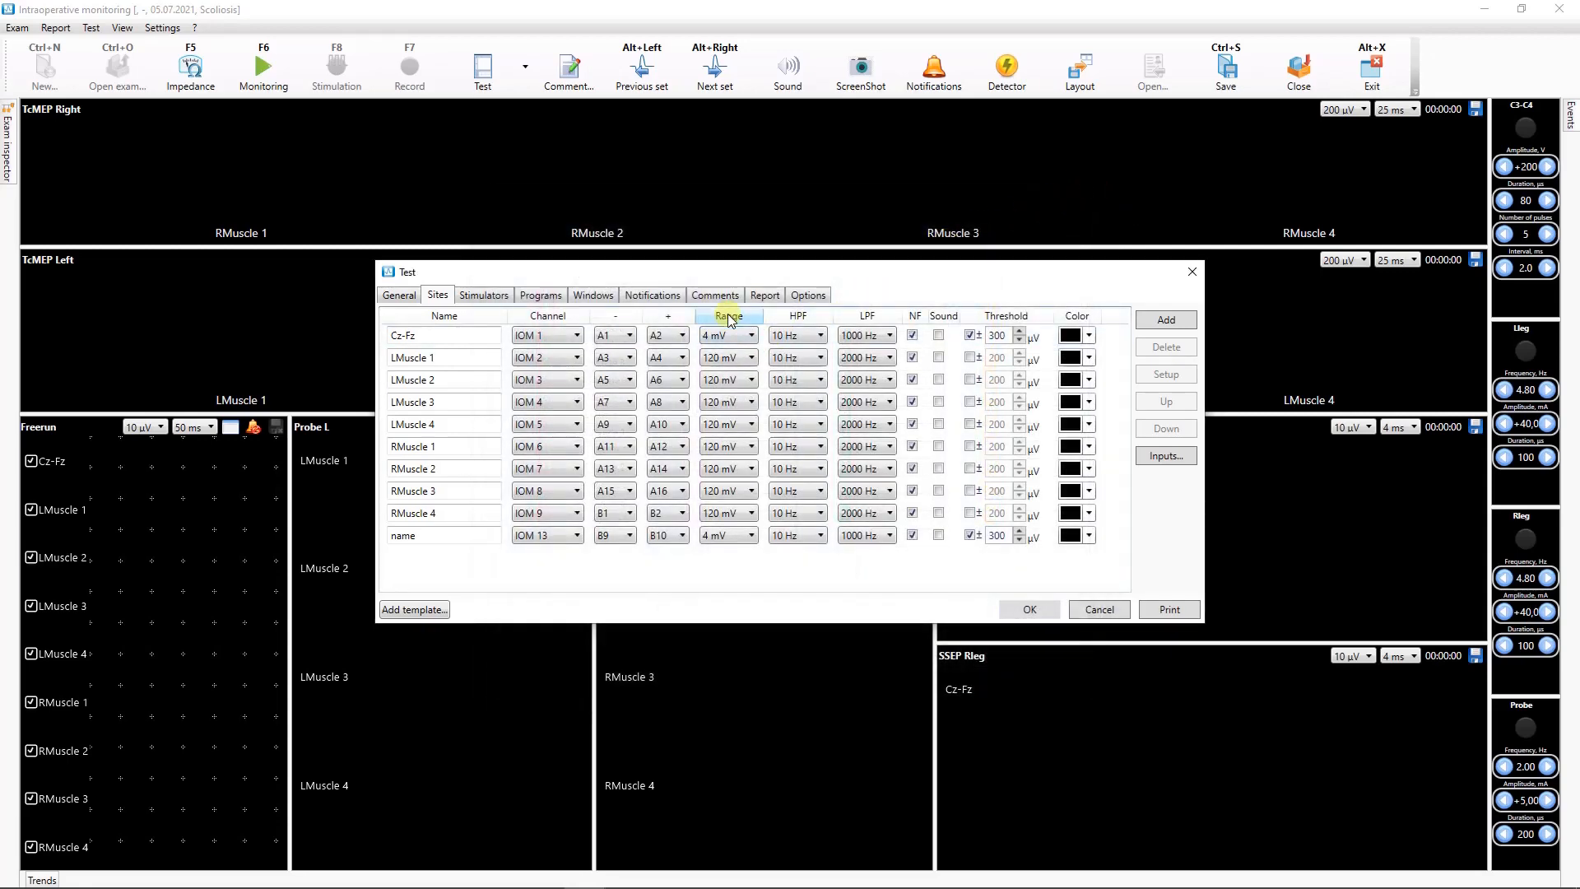
# - Review the range, HPF and LPF options available for the "name" site
pyautogui.click(723, 536)
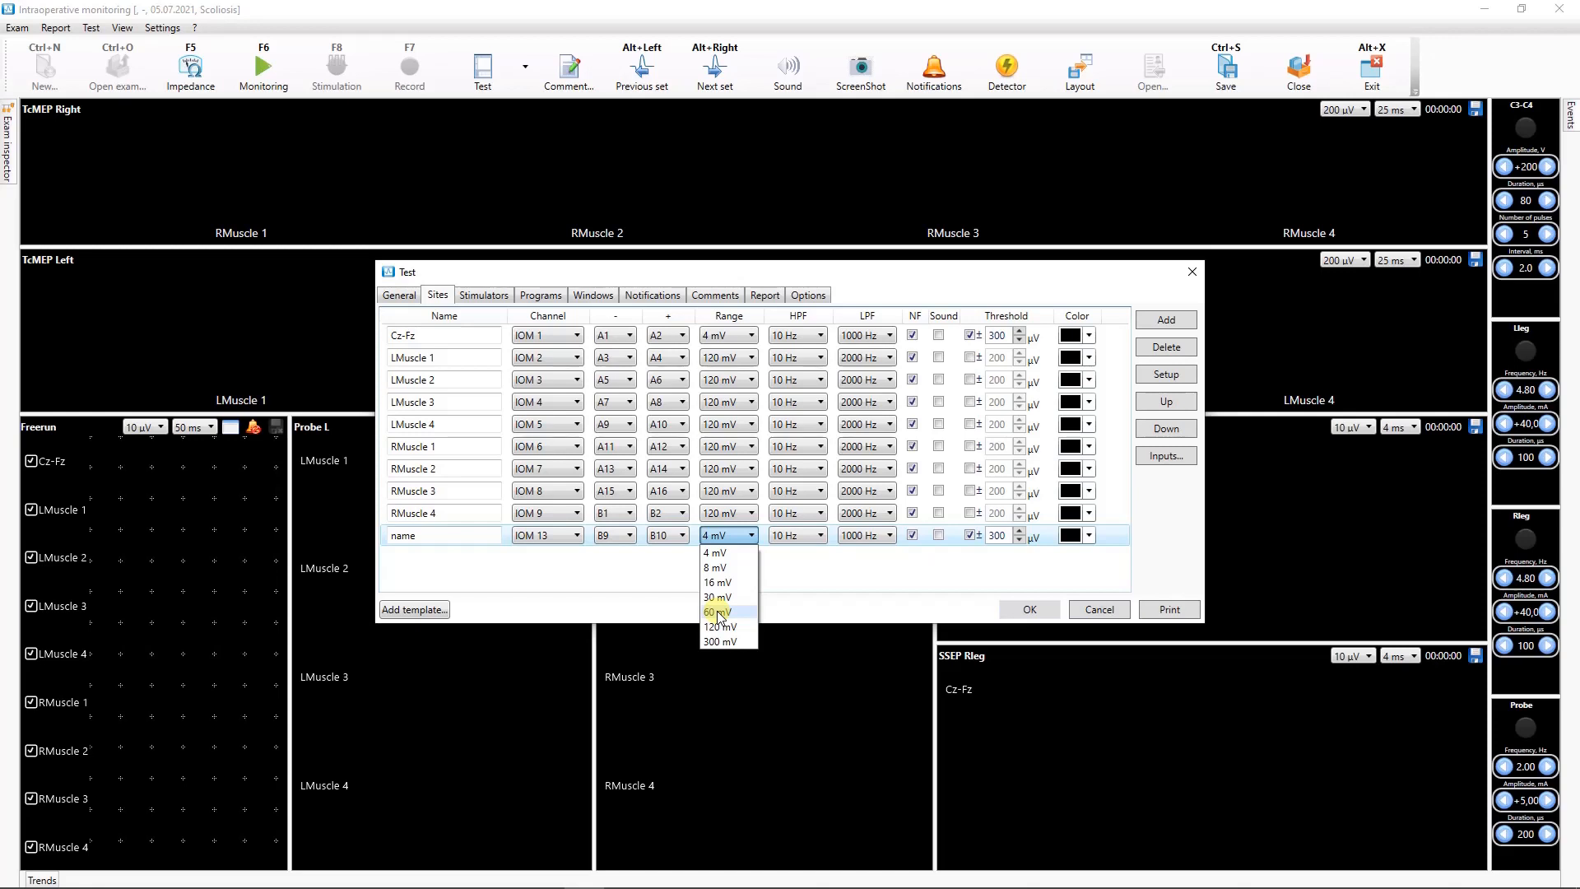
pyautogui.click(811, 566)
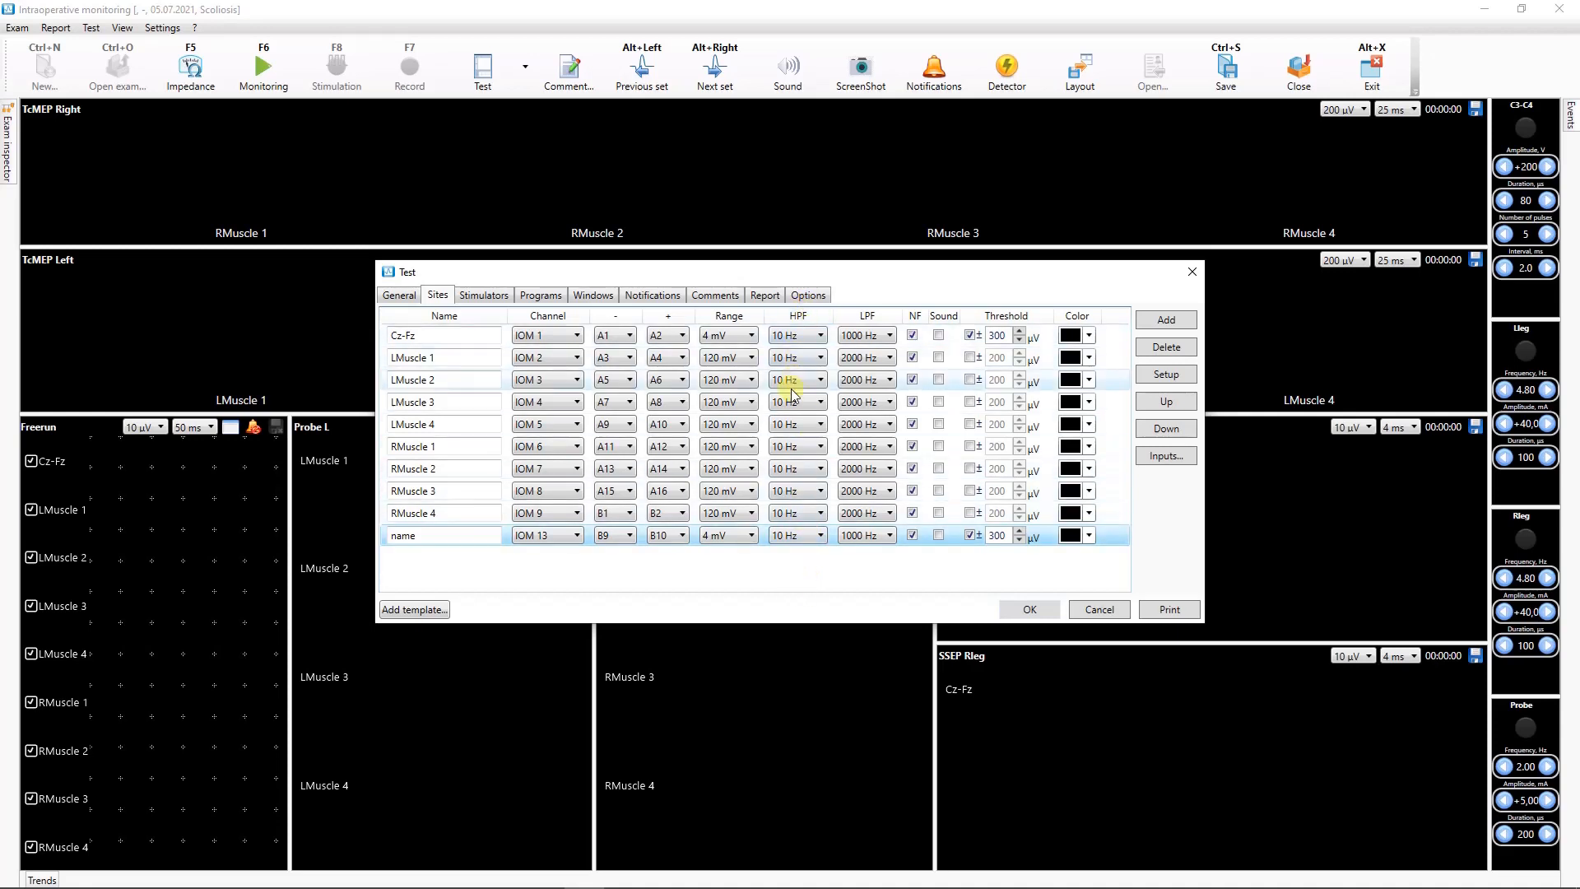
pyautogui.click(792, 539)
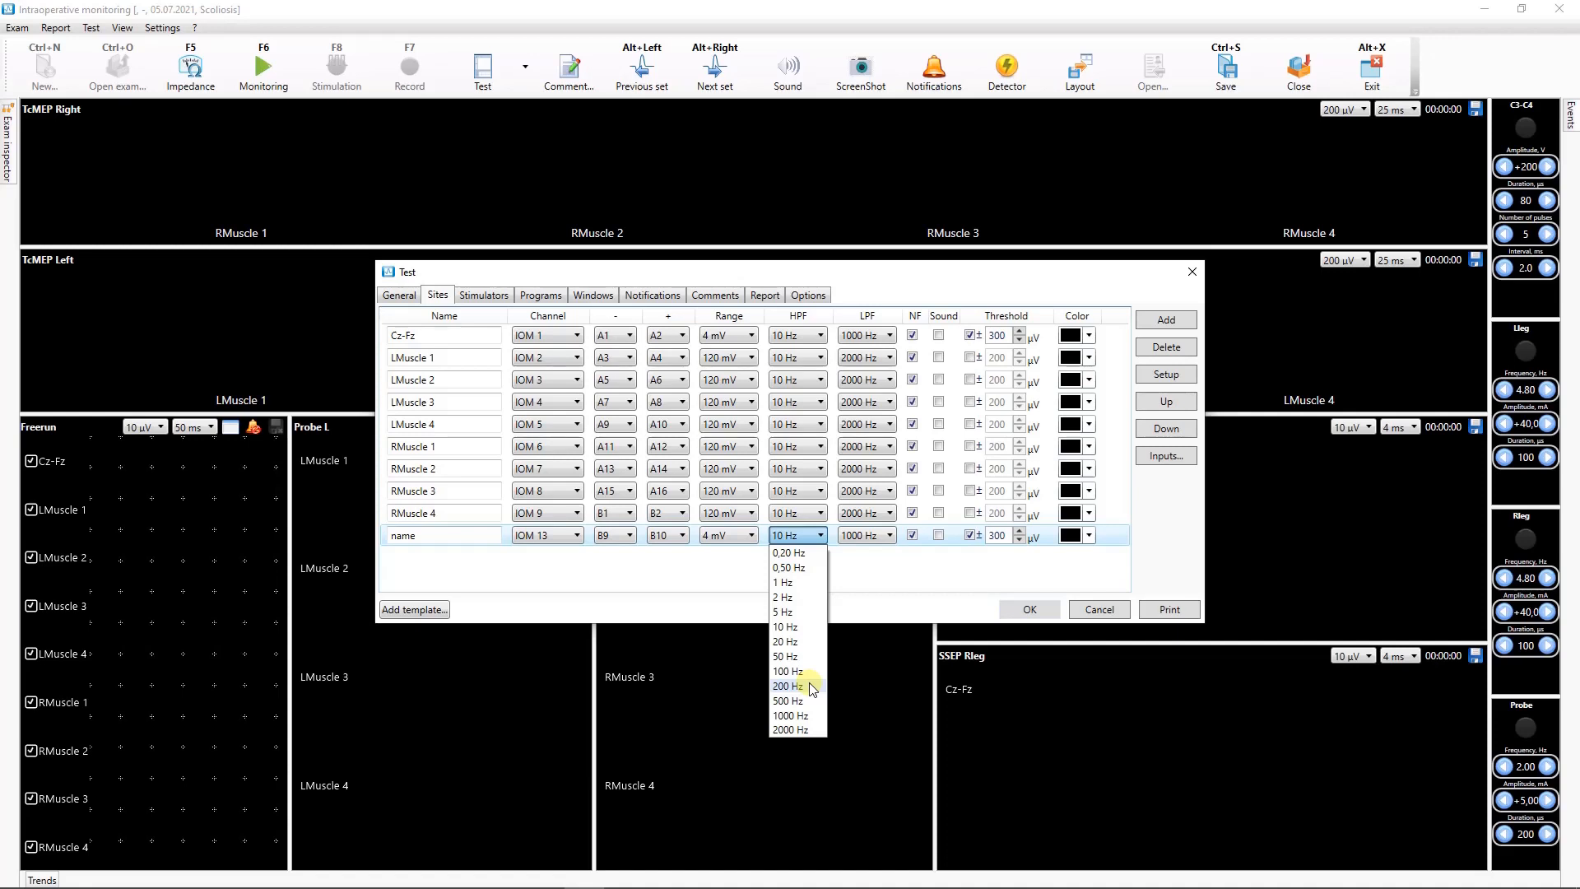
pyautogui.click(874, 562)
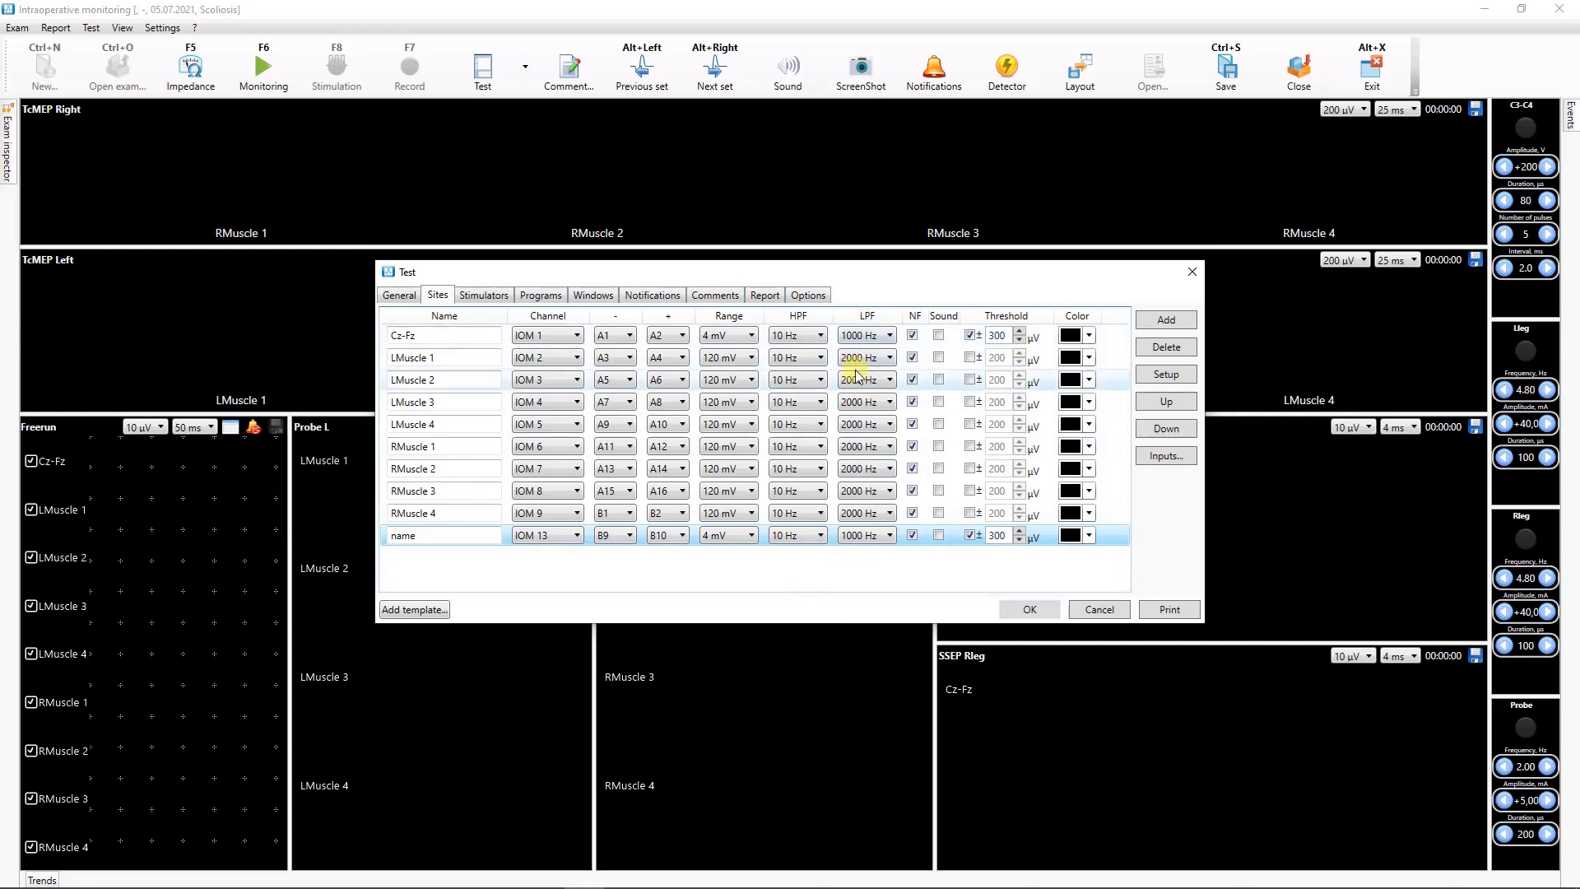
pyautogui.click(874, 535)
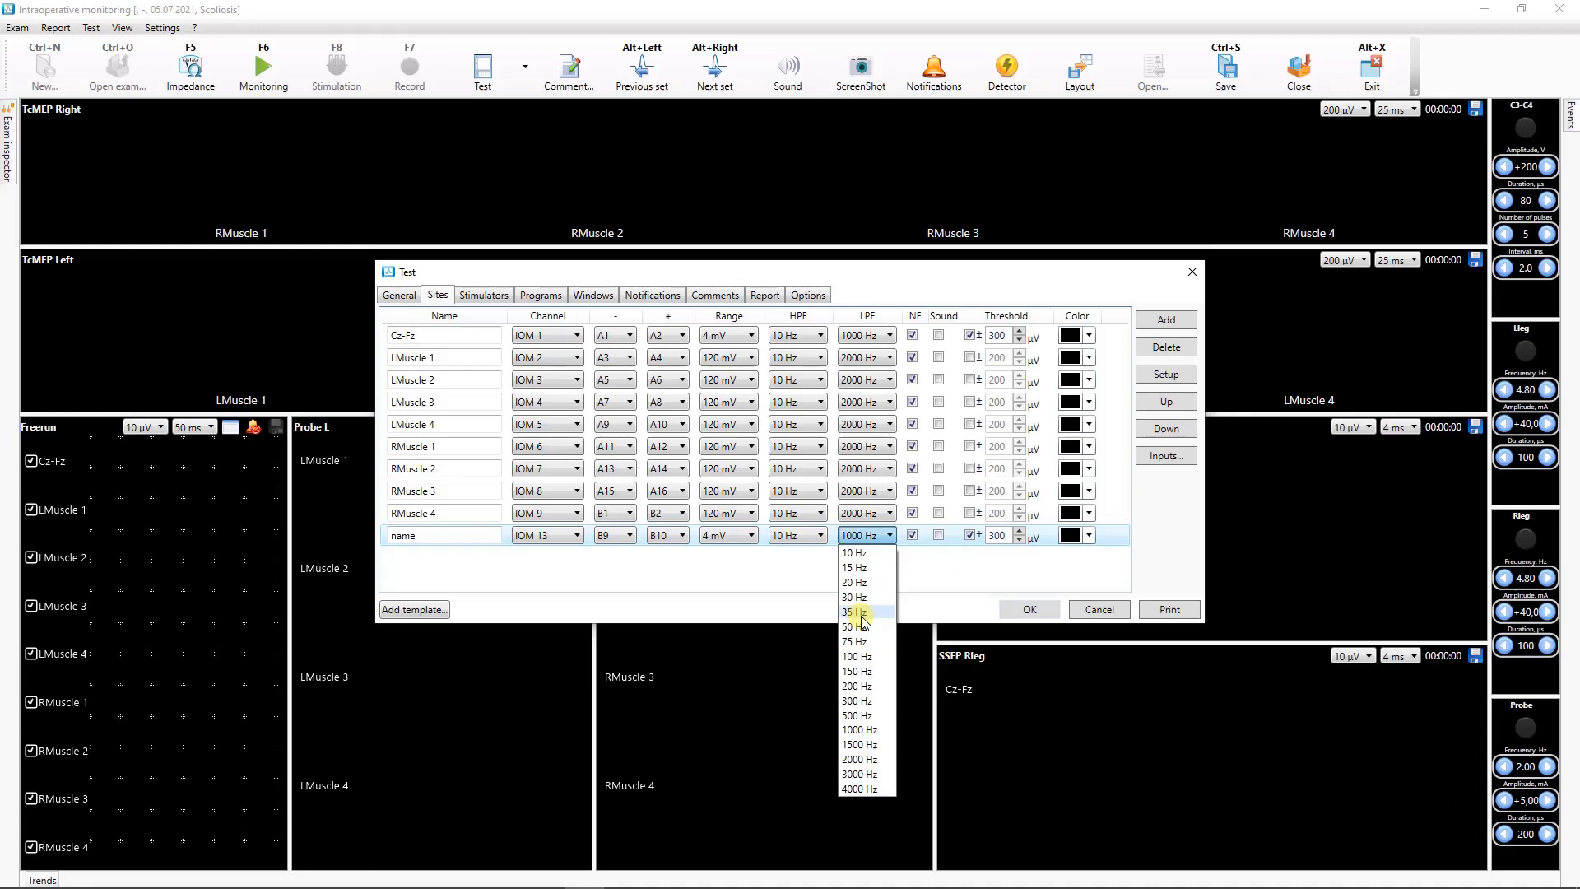
pyautogui.click(939, 576)
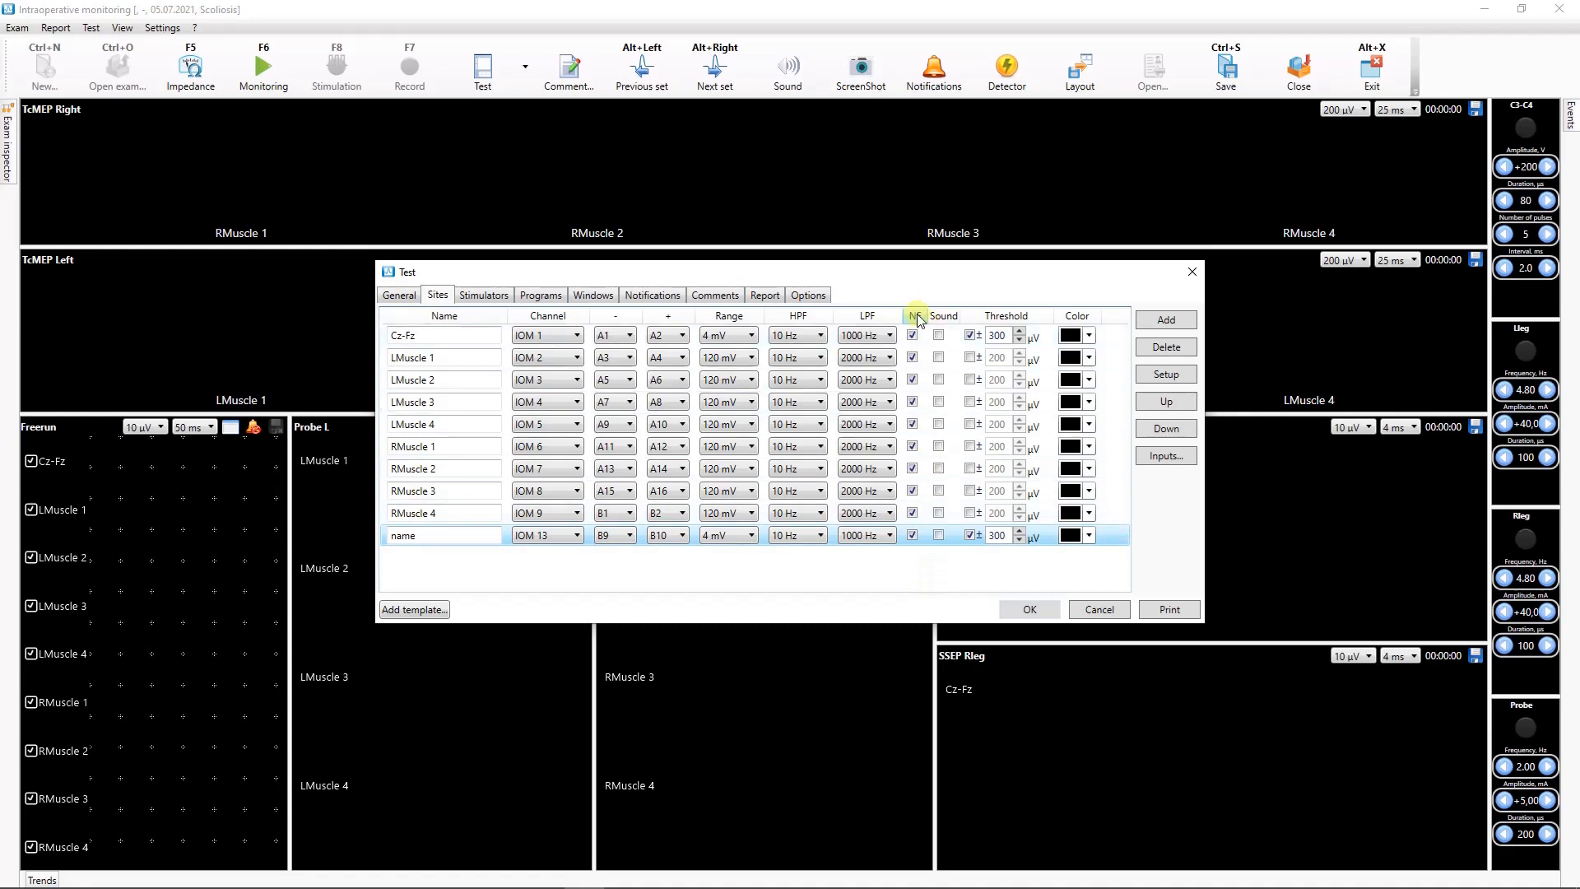
# - Switch the NF option of the "name" site off and on again, and enable its sound
pyautogui.click(911, 535)
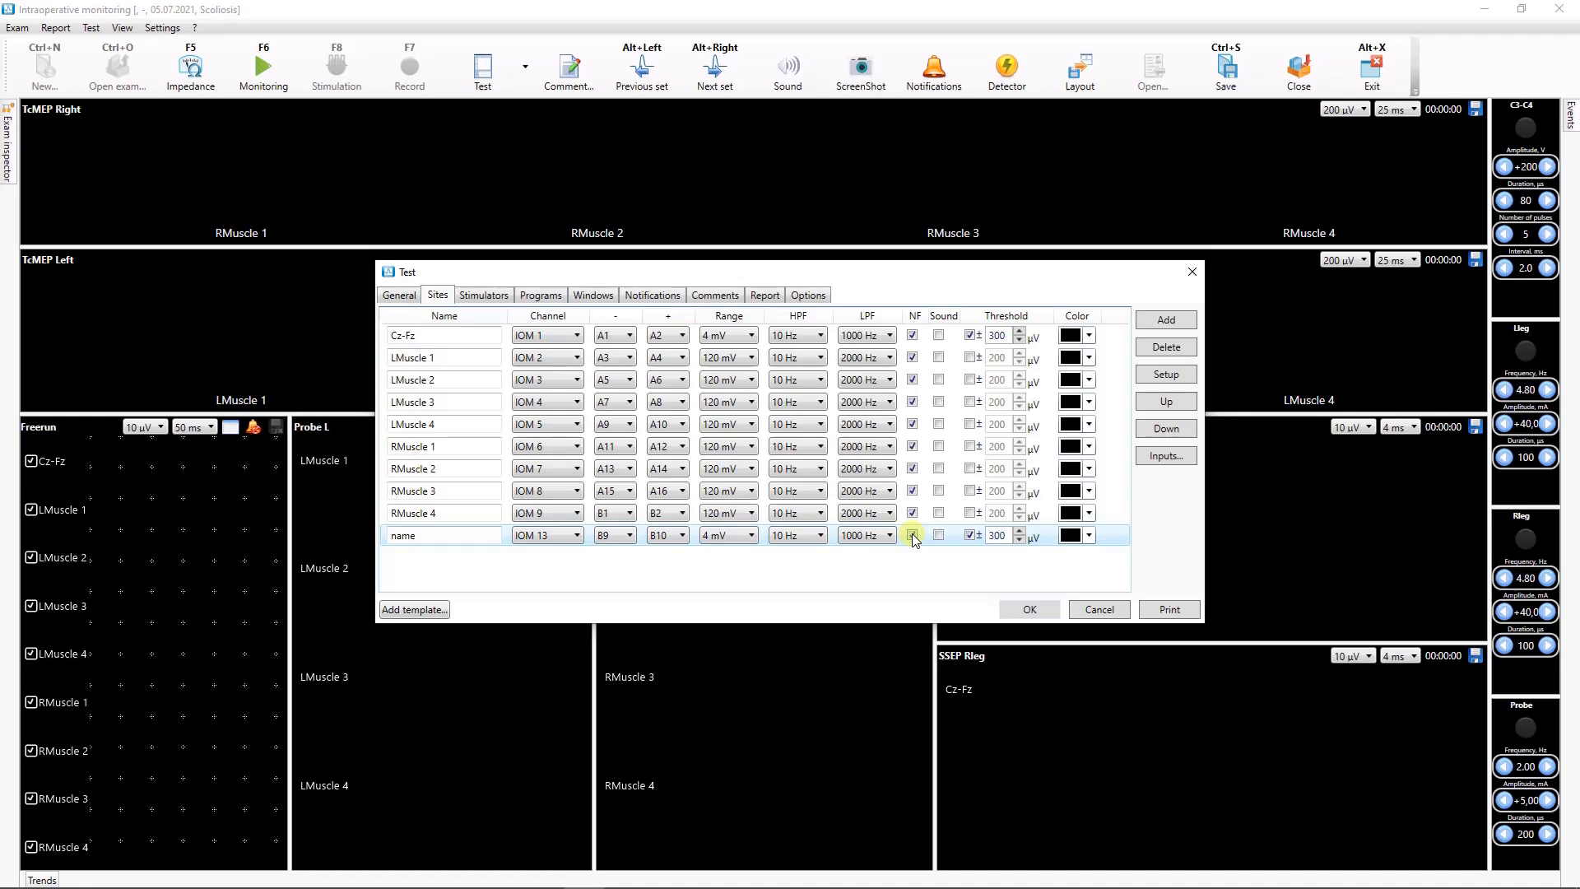
pyautogui.click(912, 536)
pyautogui.click(939, 535)
# - With the threshold enabled, set it to 294 µV for the "name" site and choose purple as the site's color
pyautogui.click(972, 535)
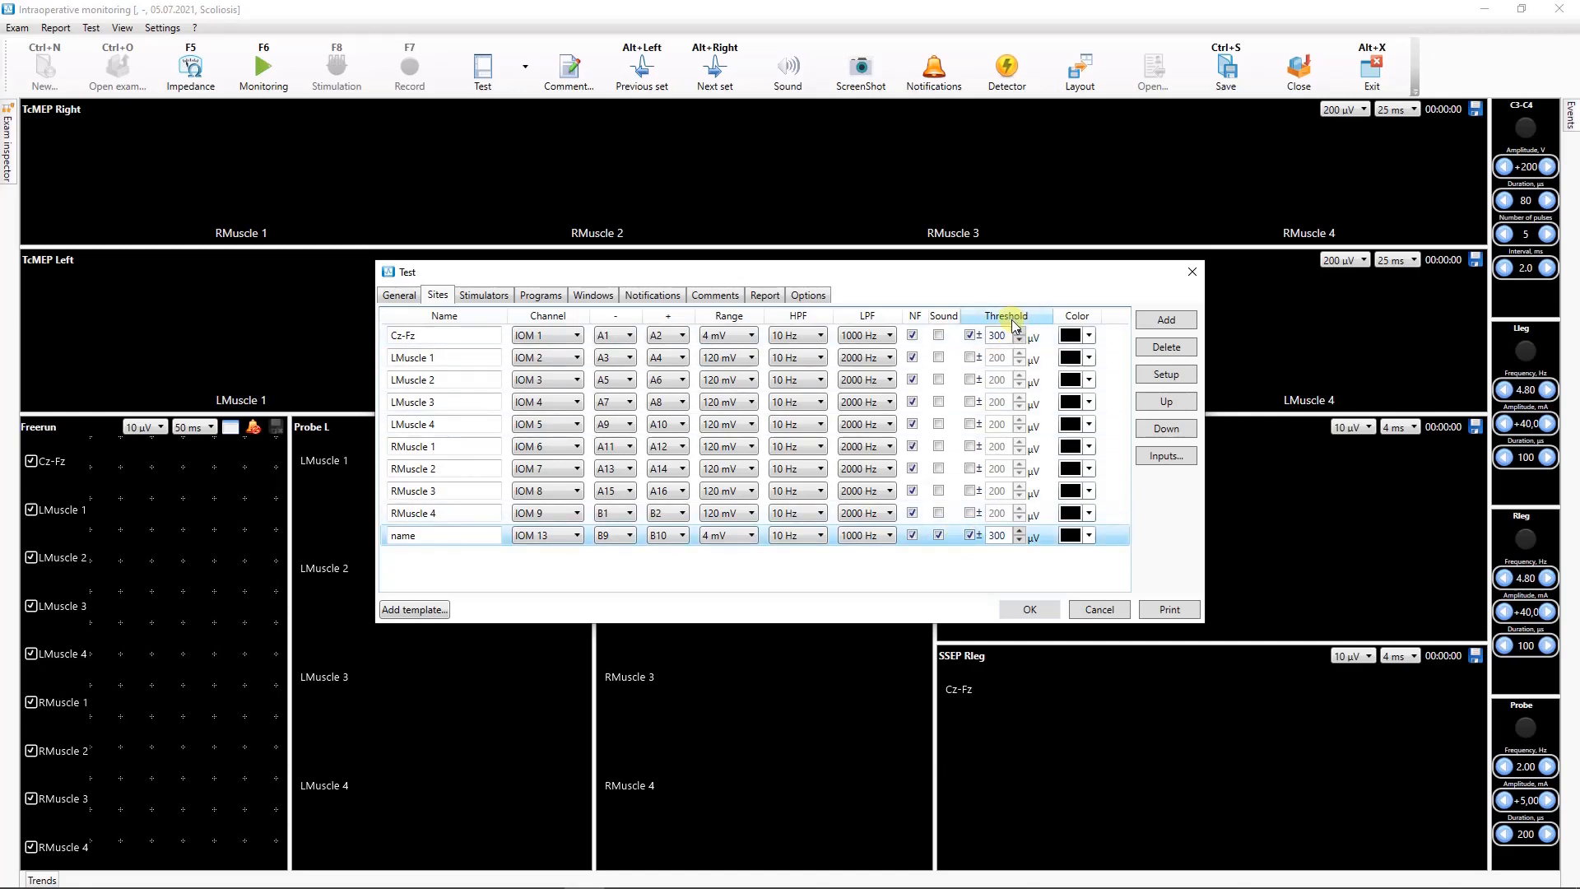
pyautogui.click(971, 535)
pyautogui.click(972, 536)
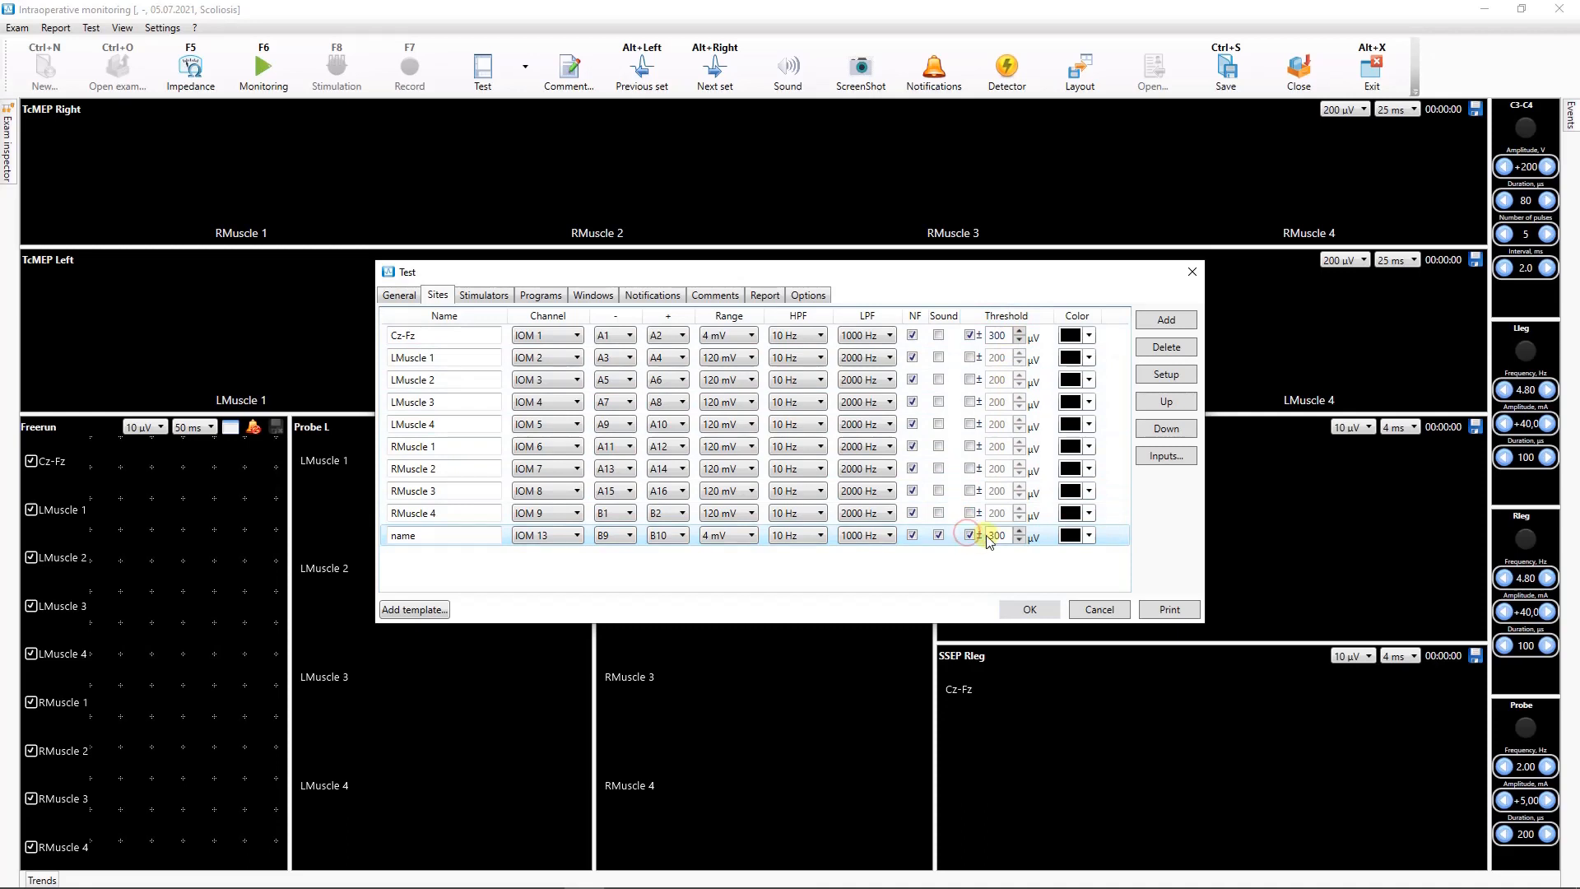
pyautogui.click(1019, 541)
pyautogui.click(1019, 540)
pyautogui.click(1019, 541)
pyautogui.click(1019, 541)
pyautogui.click(1019, 541)
pyautogui.click(1019, 541)
pyautogui.click(1089, 538)
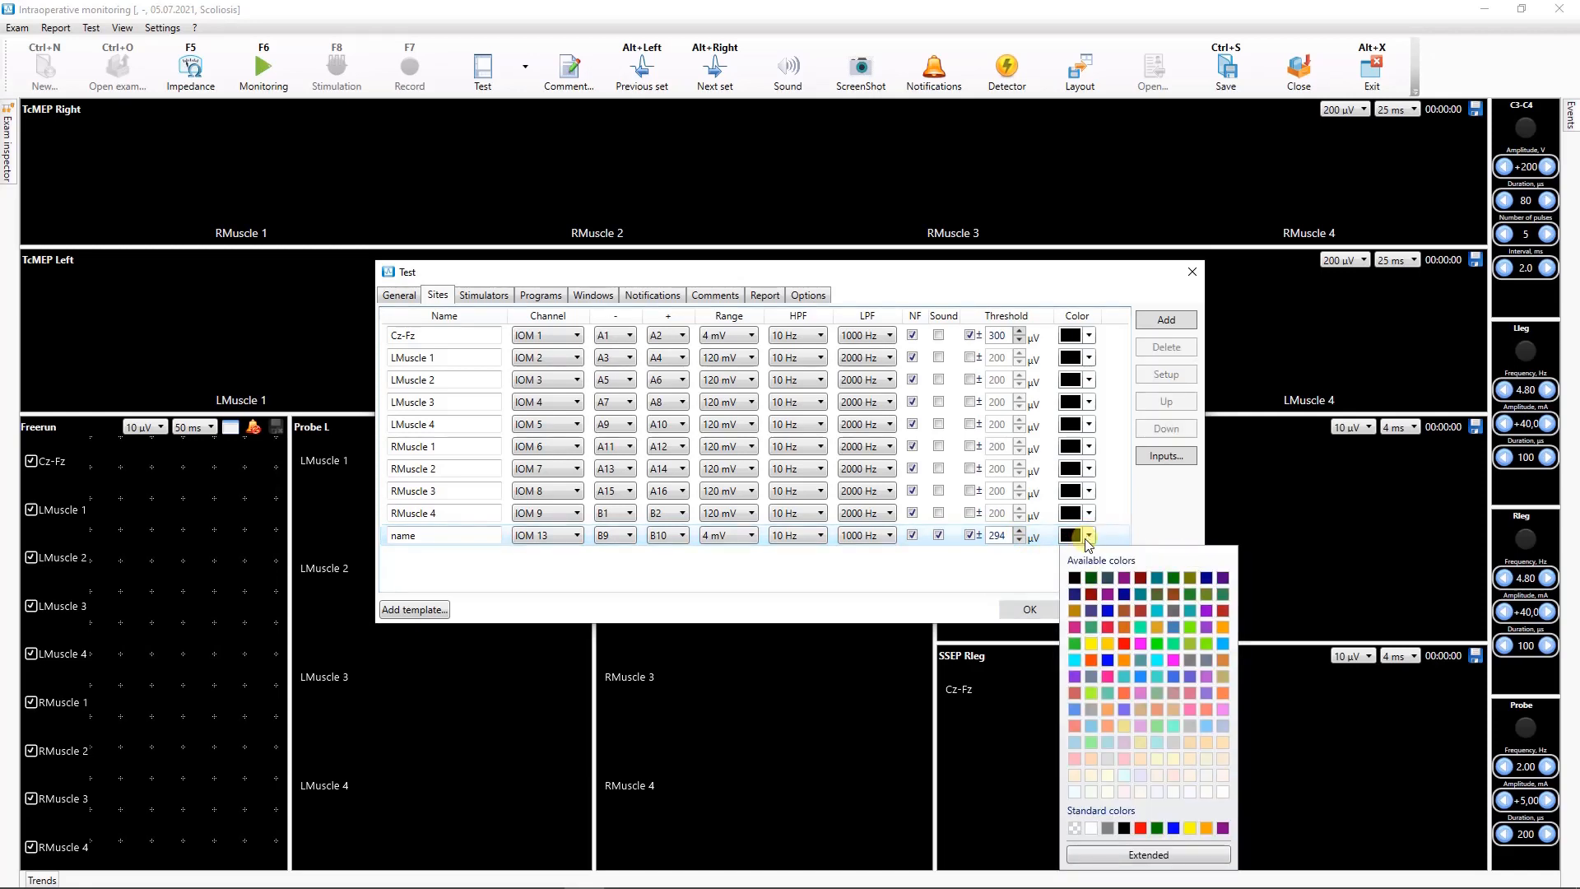
pyautogui.click(1107, 594)
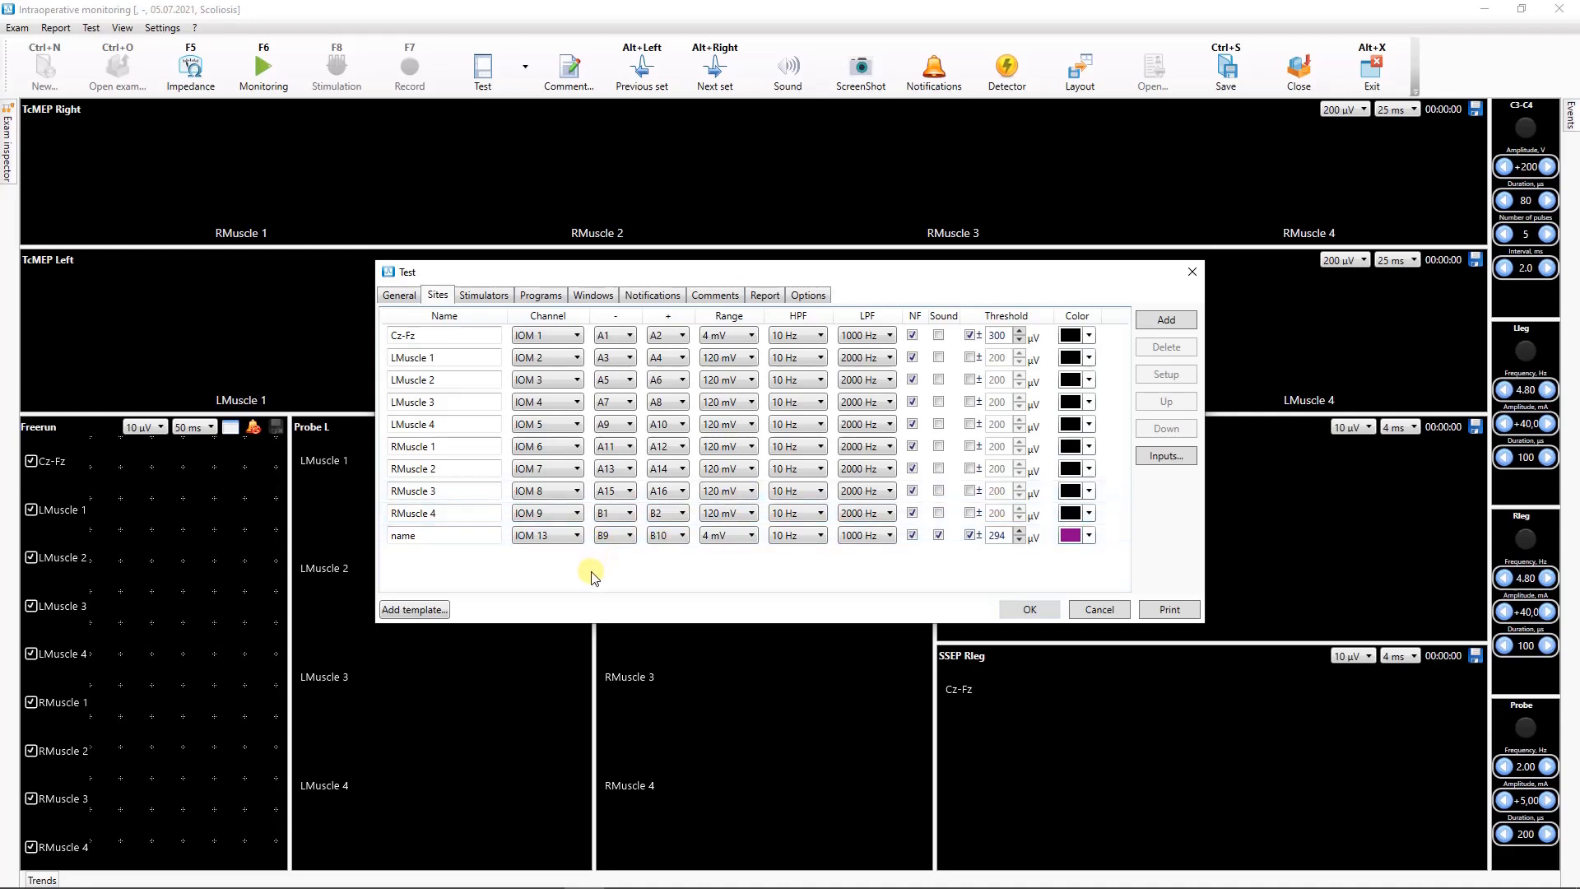
# - Delete the "name" site from the site list
pyautogui.click(482, 535)
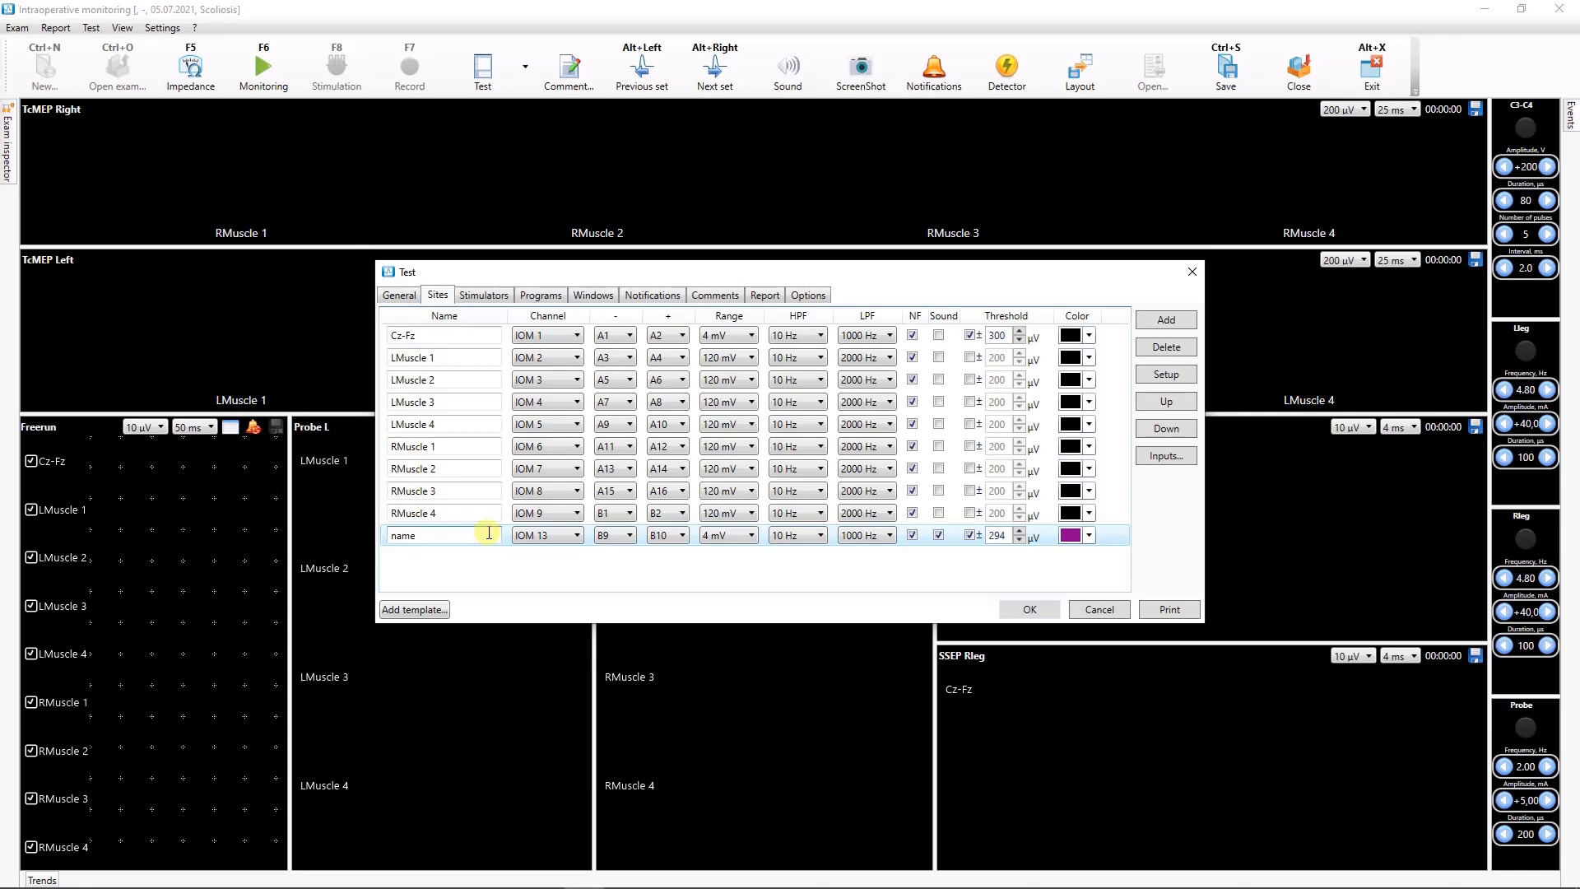
pyautogui.click(1163, 347)
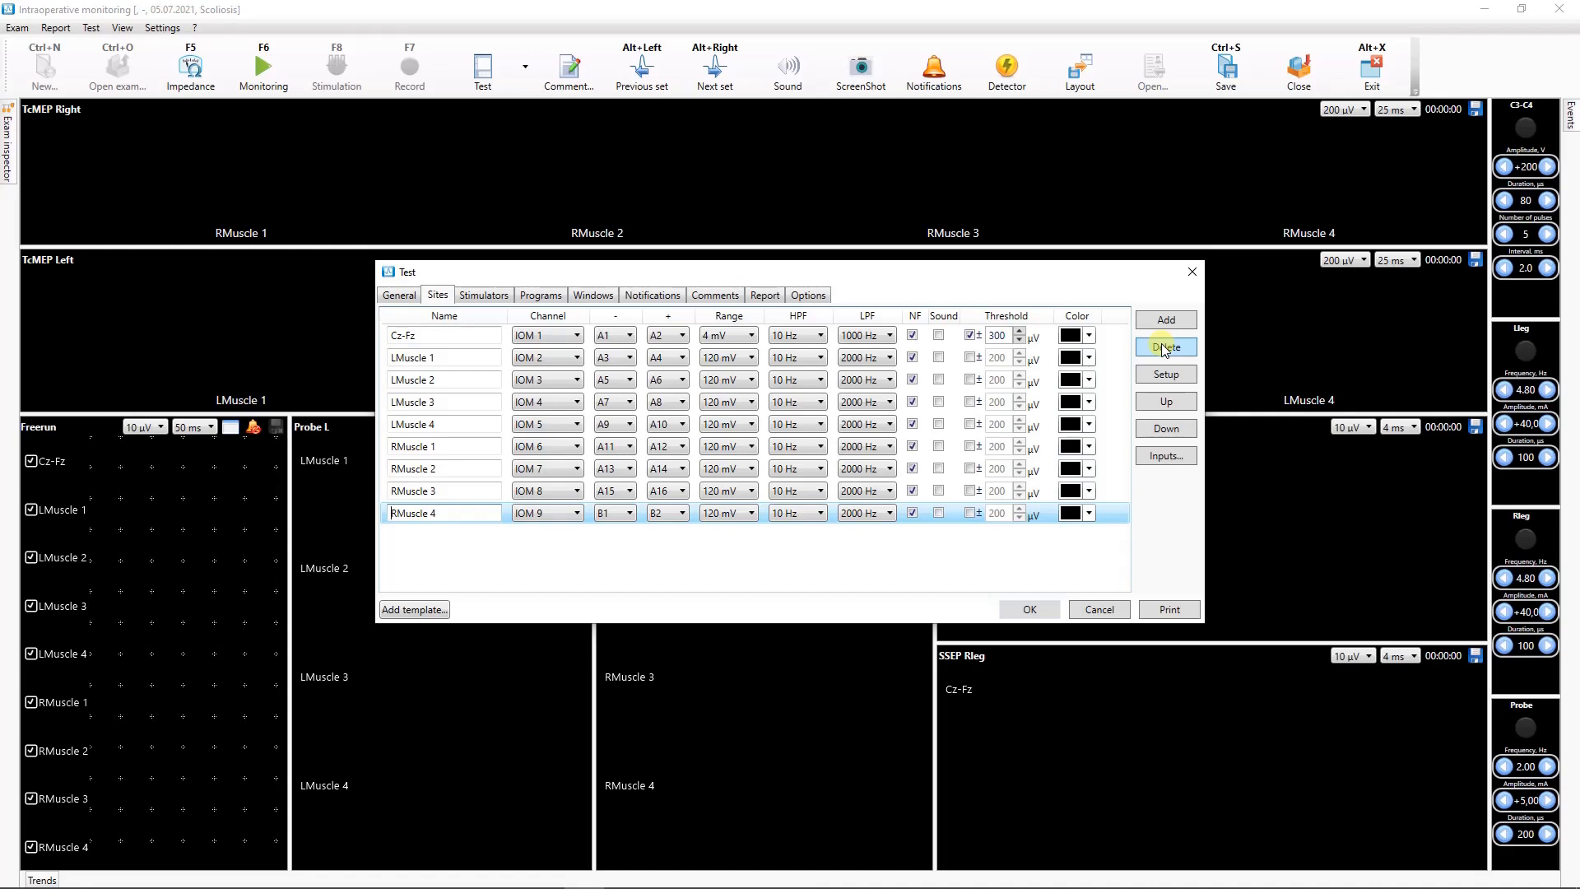
# - Move the RMuscle 4 site three rows up, directly above RMuscle 1
pyautogui.click(1167, 400)
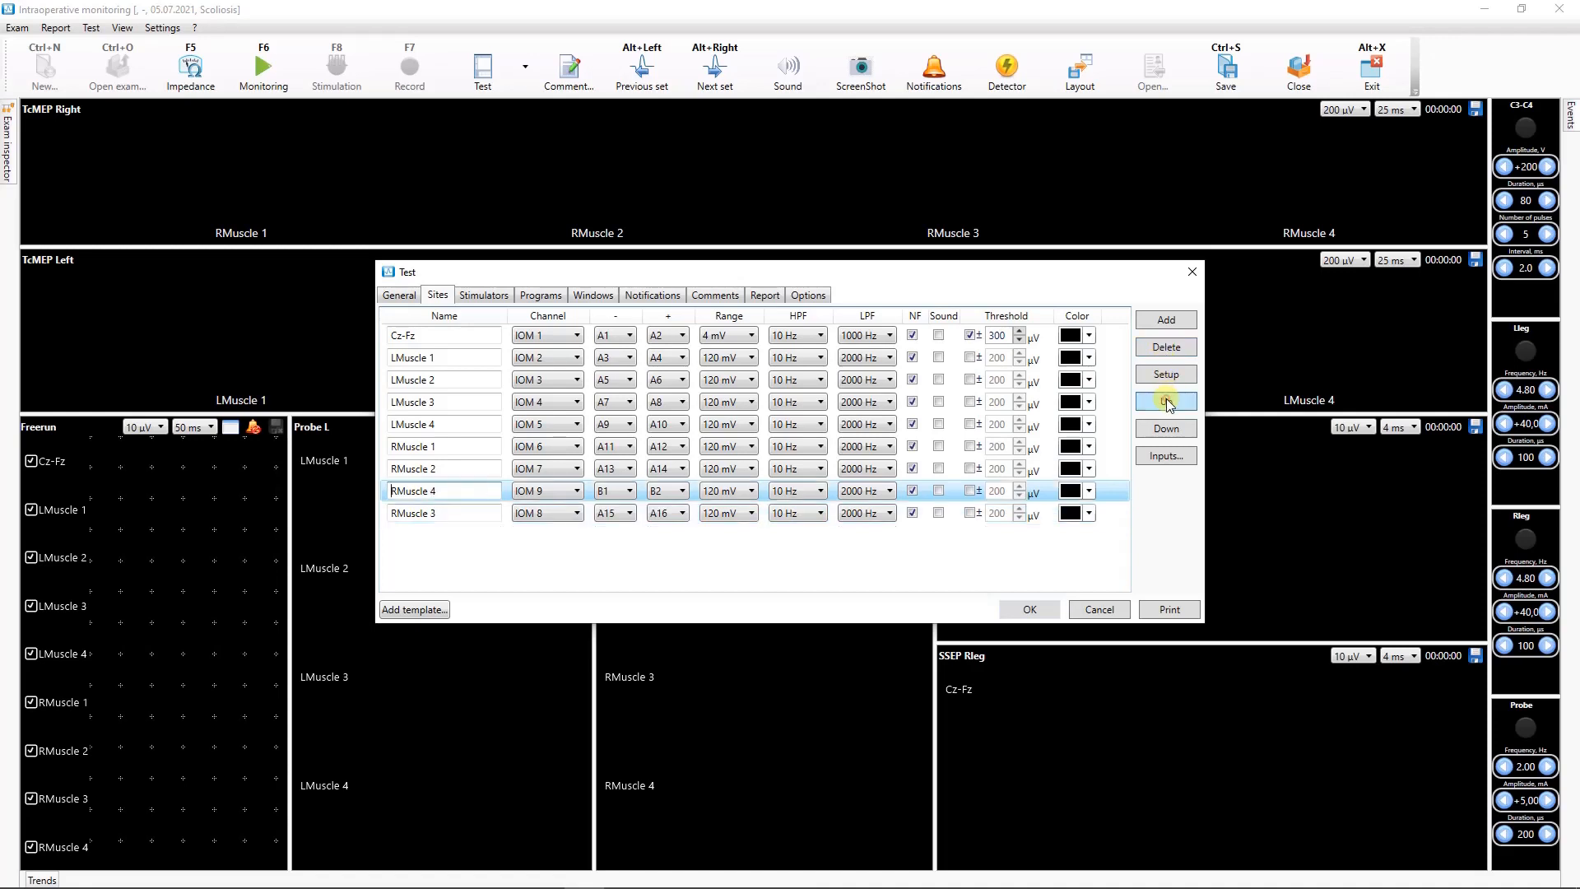
pyautogui.click(1167, 400)
pyautogui.click(1167, 400)
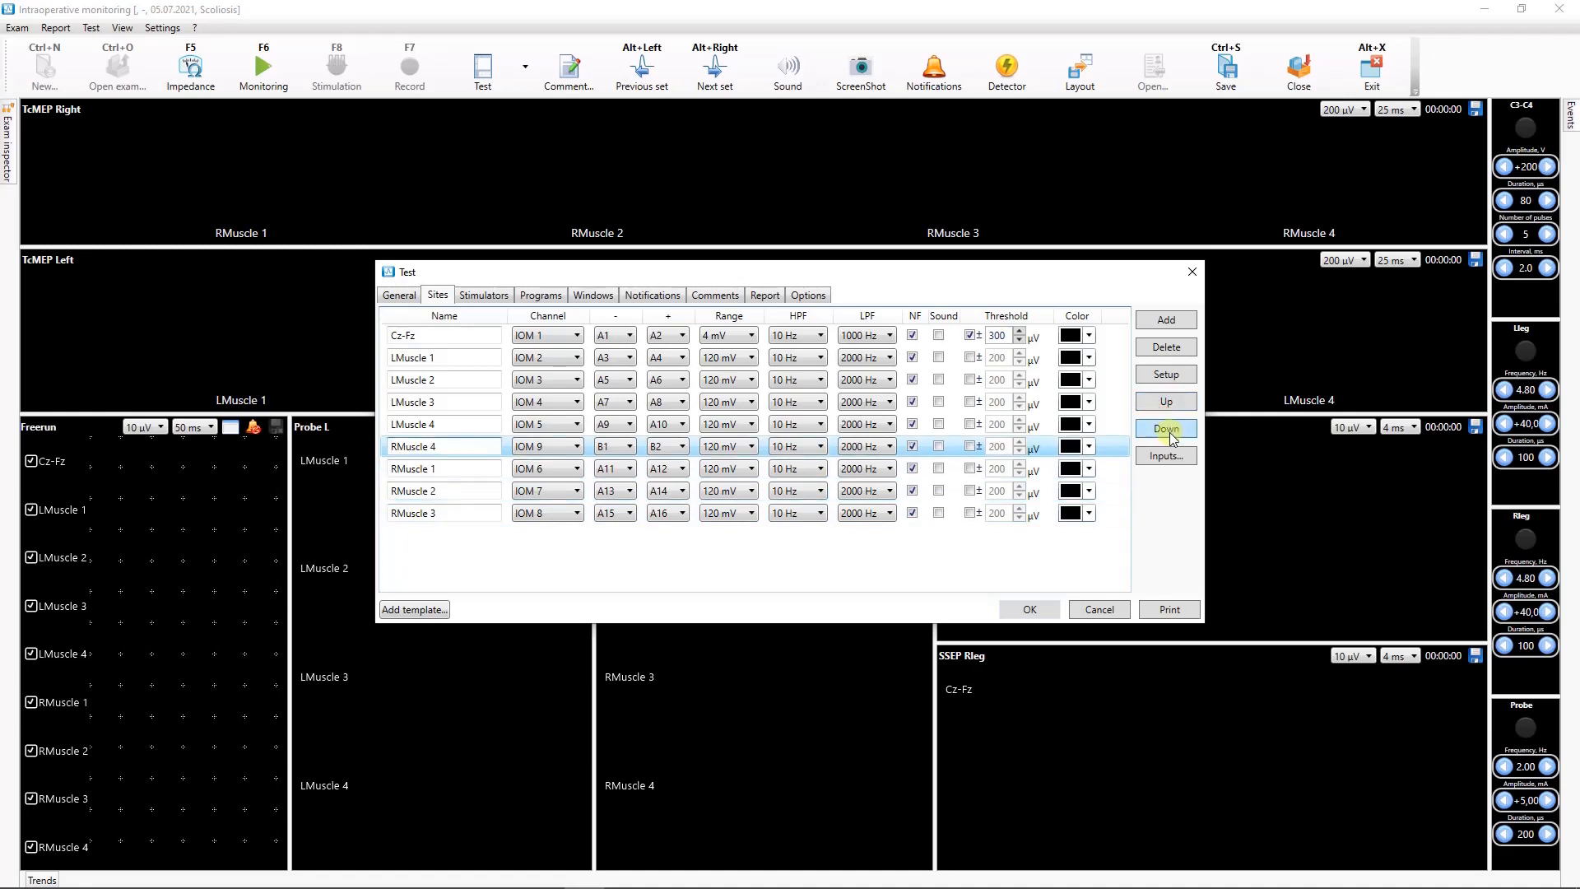
# - Move the RMuscle 4 site back down to the end of the list and accept the test settings
pyautogui.click(1168, 432)
pyautogui.click(1169, 431)
pyautogui.click(1168, 431)
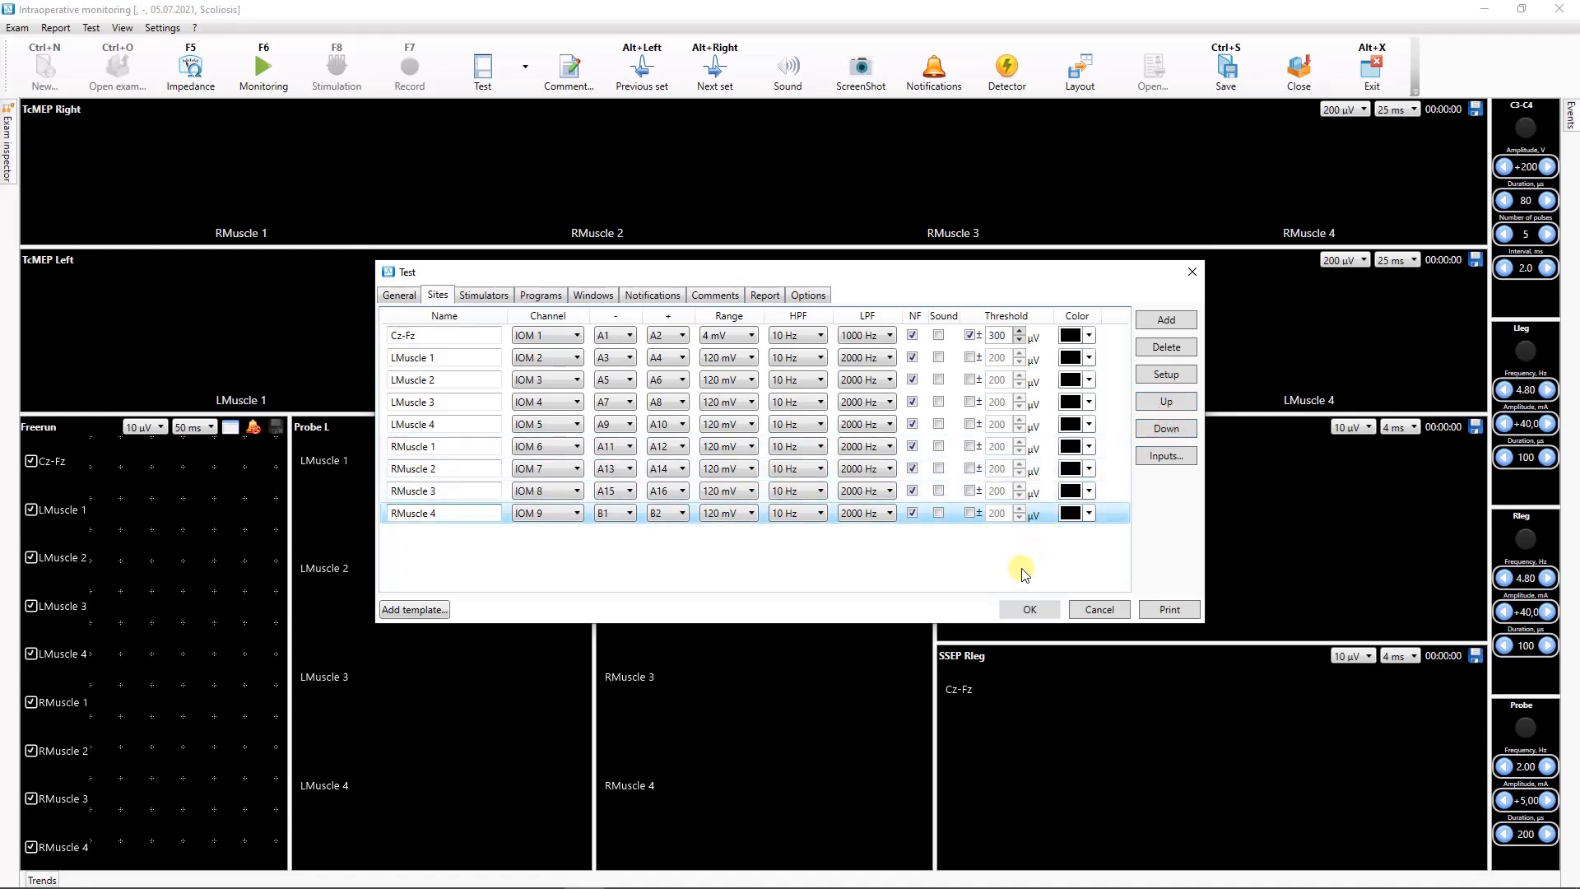
pyautogui.click(1027, 610)
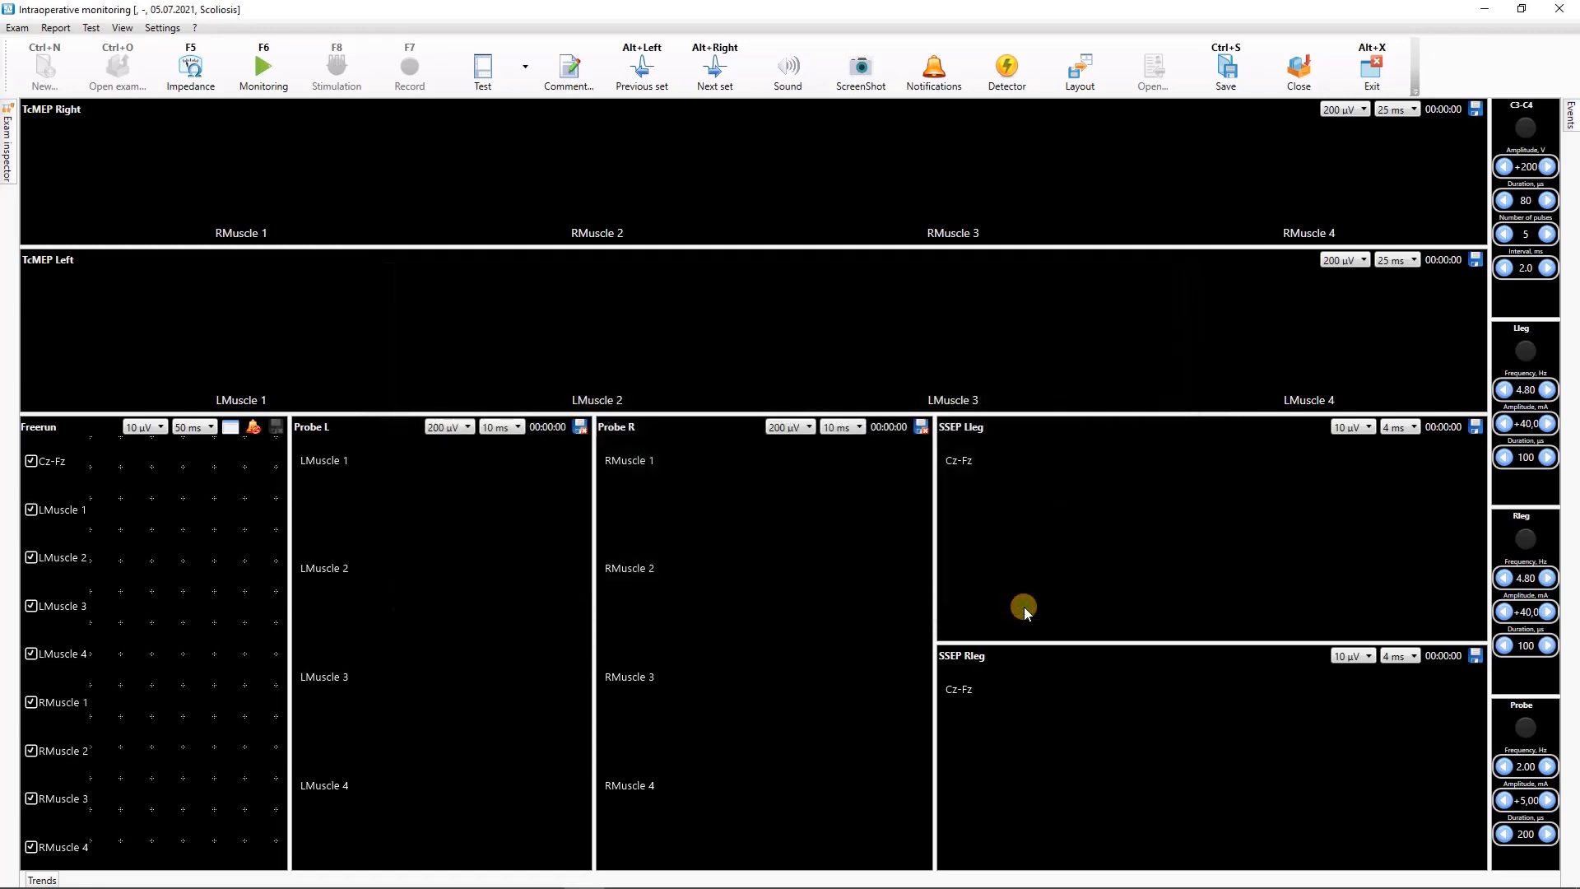